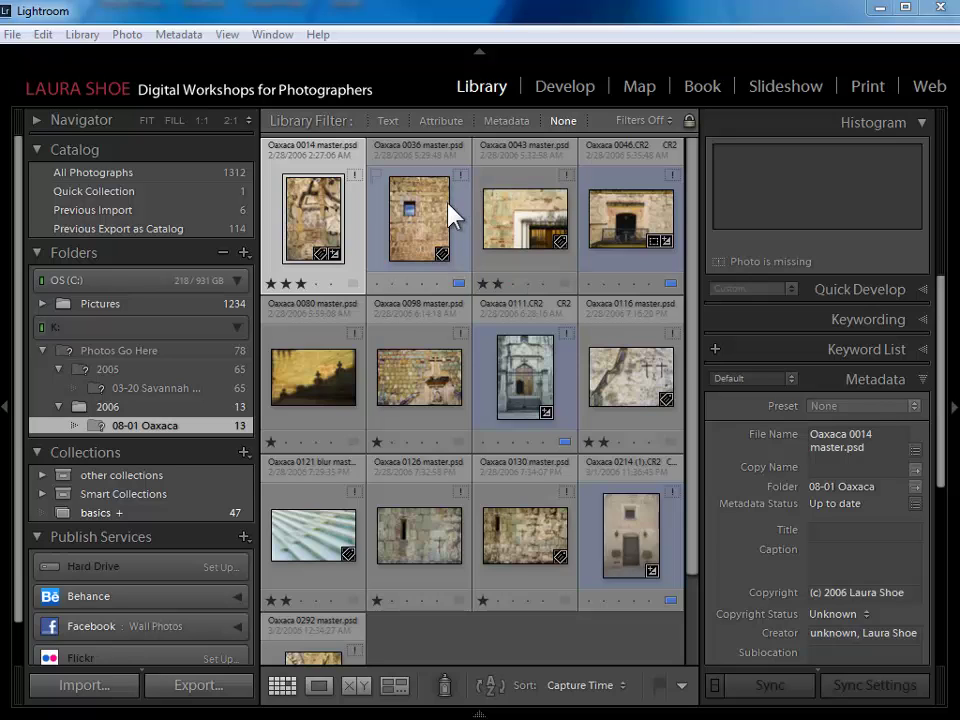
Check the missing Oaxaca 0036 photo in Loupe view, then rate it three stars in Grid
click(414, 210)
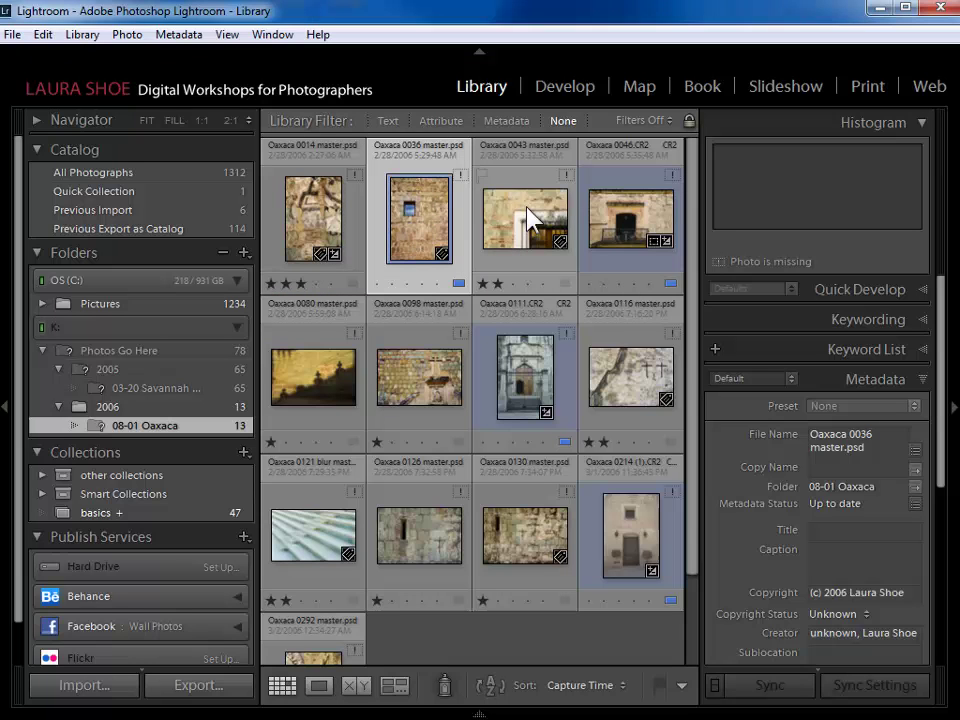
key(e)
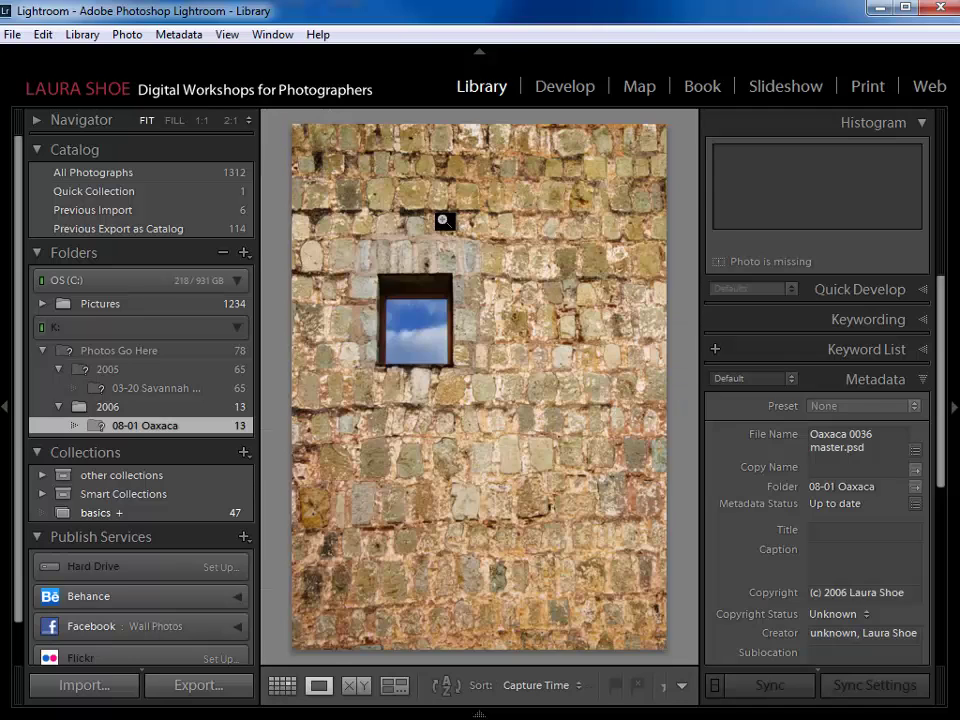
key(g)
key(3)
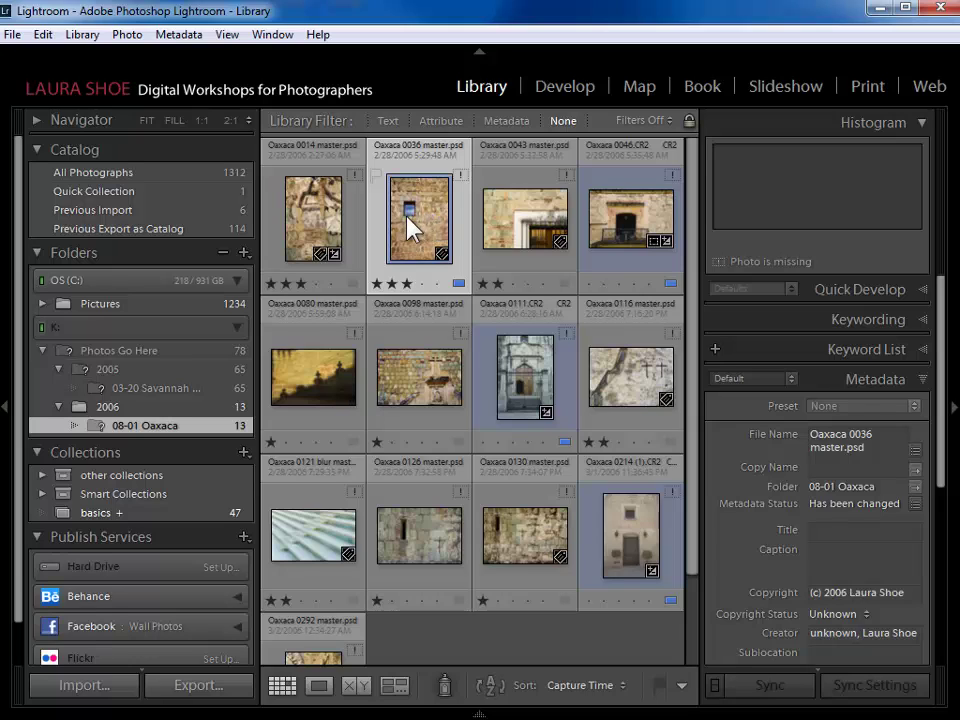
click(321, 220)
click(562, 90)
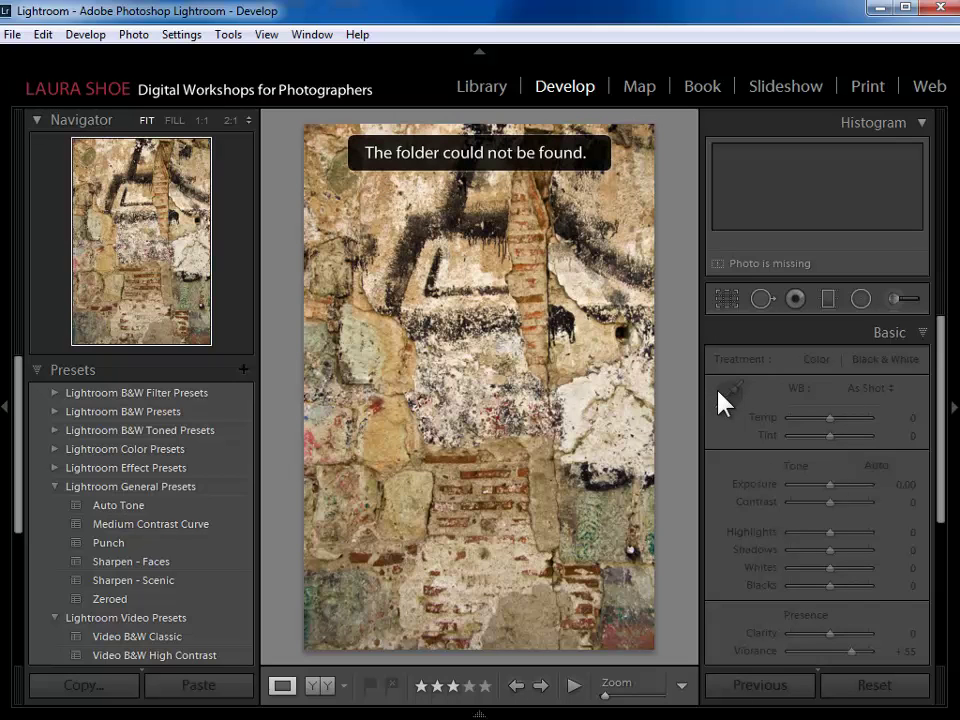
click(488, 92)
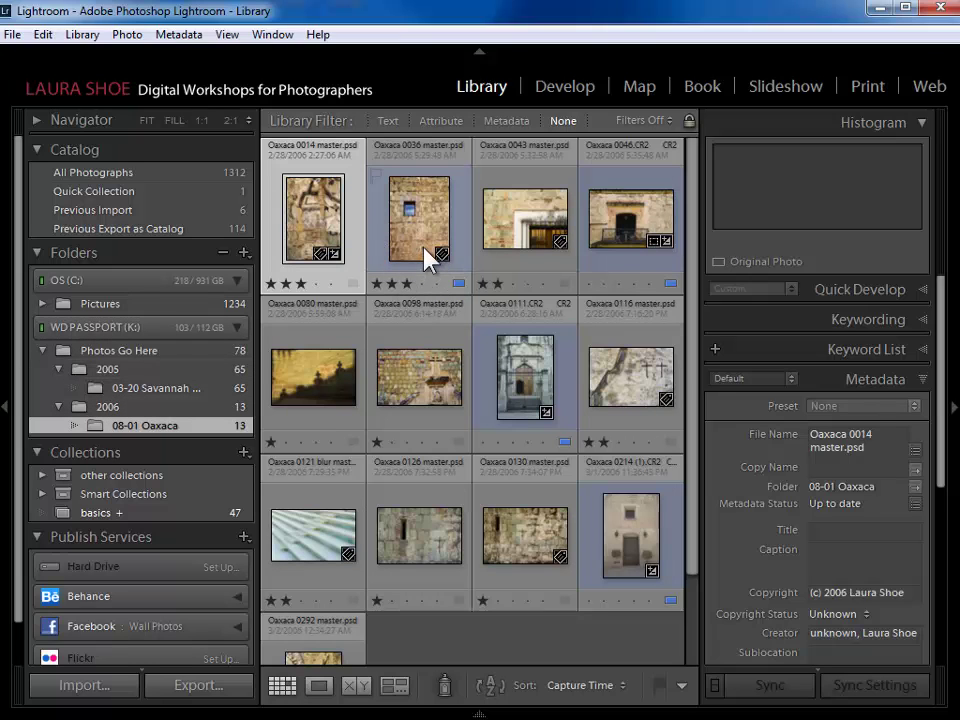
Select all 13 photos in the 08-01 Oaxaca folder with Ctrl+A
key(ctrl+a)
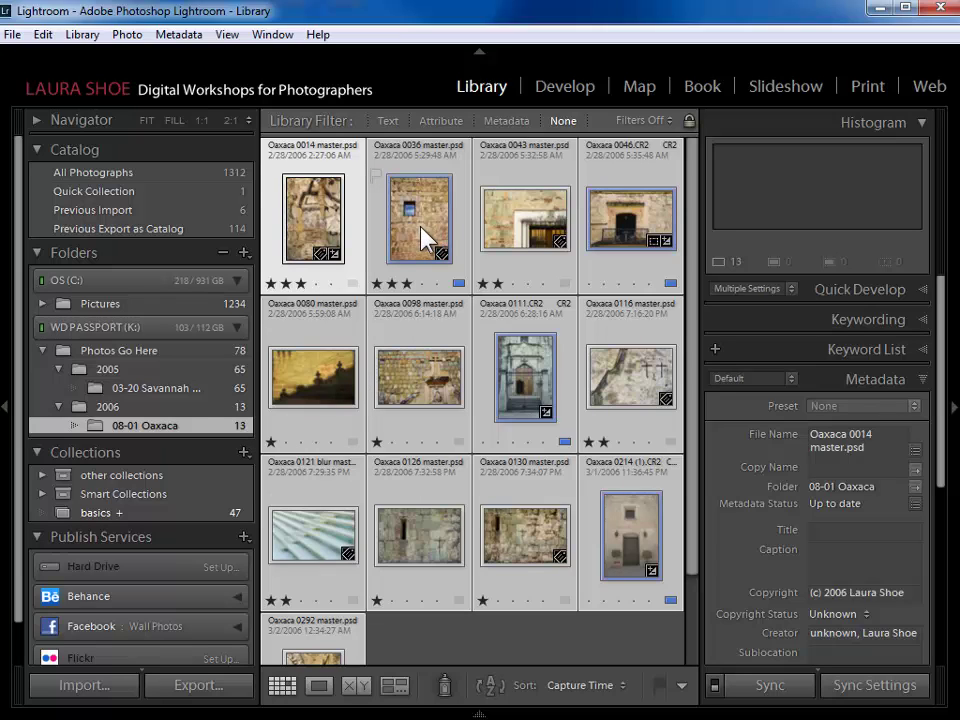
Build 13 Smart Previews from the originals count under the histogram and acknowledge completion
click(88, 34)
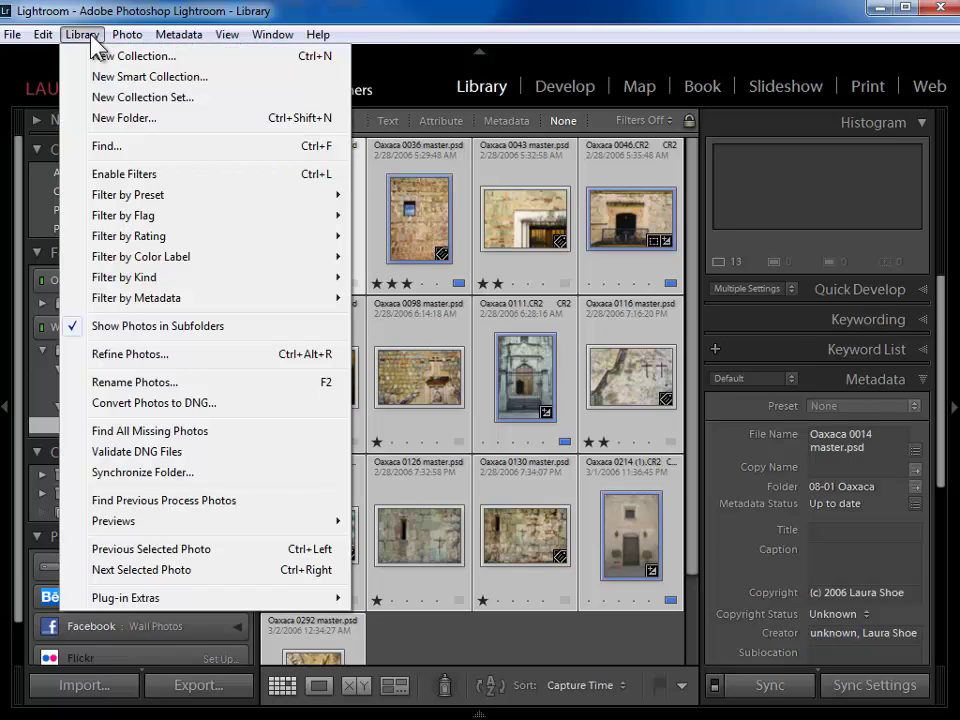
mouse_move(150, 524)
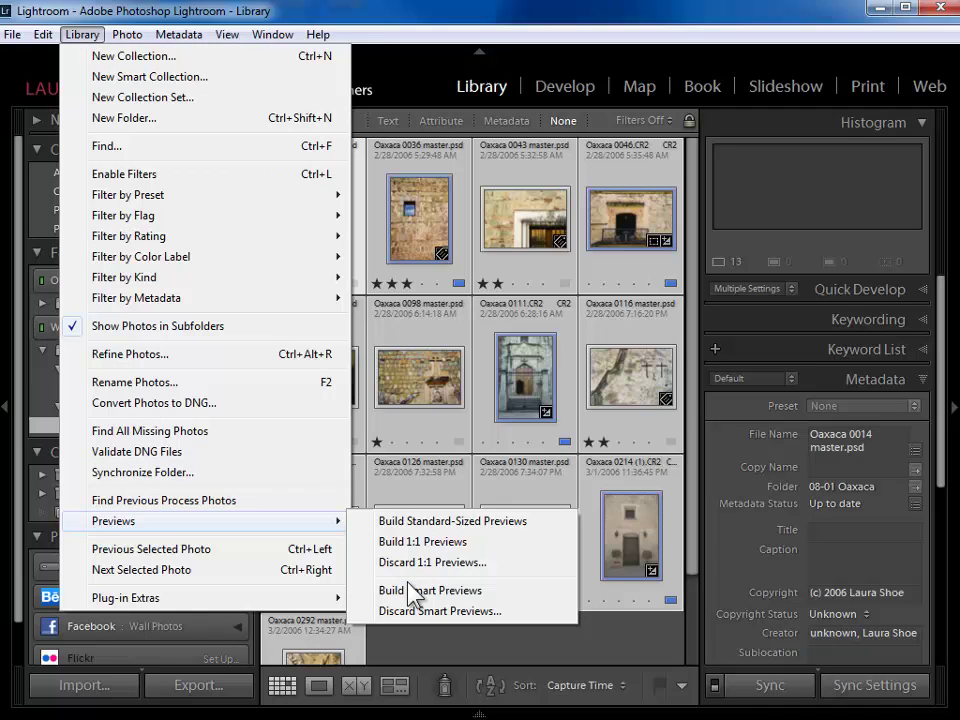
click(560, 30)
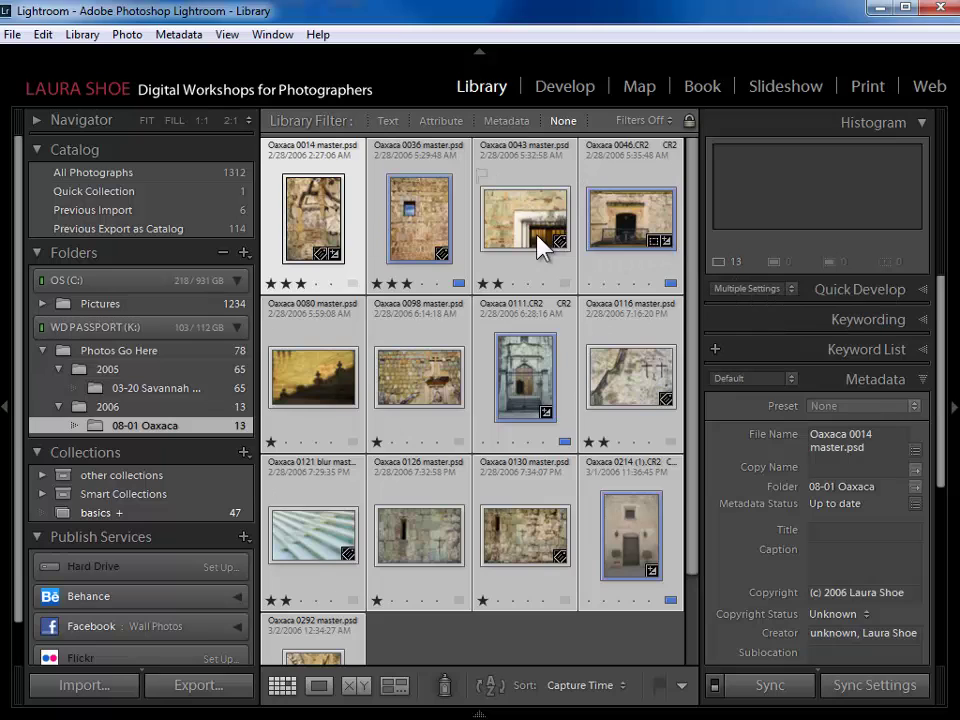
click(731, 263)
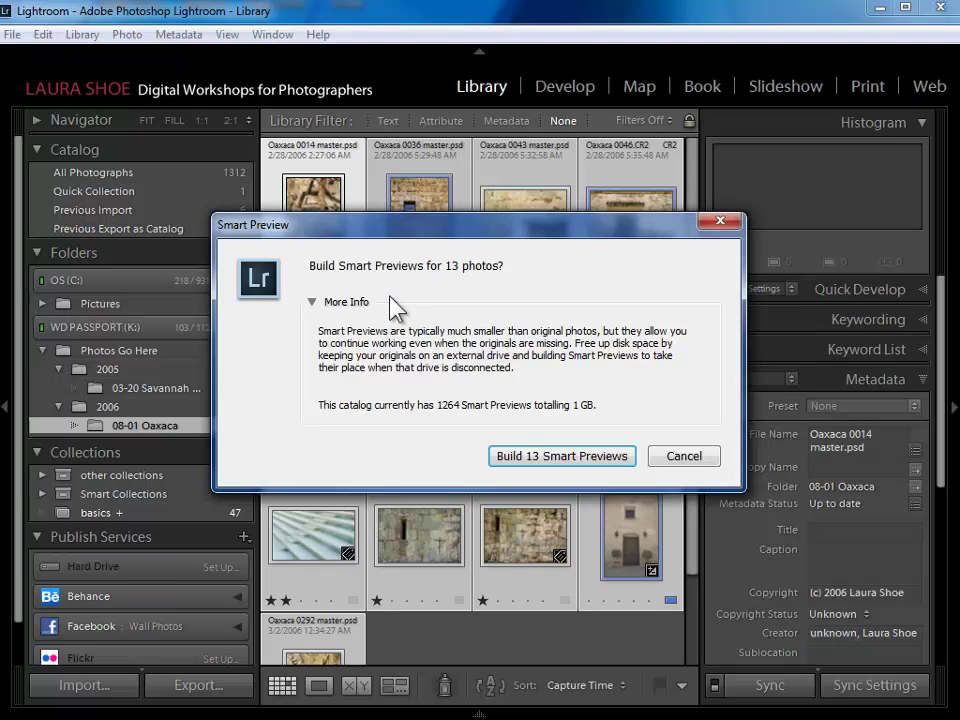
click(572, 456)
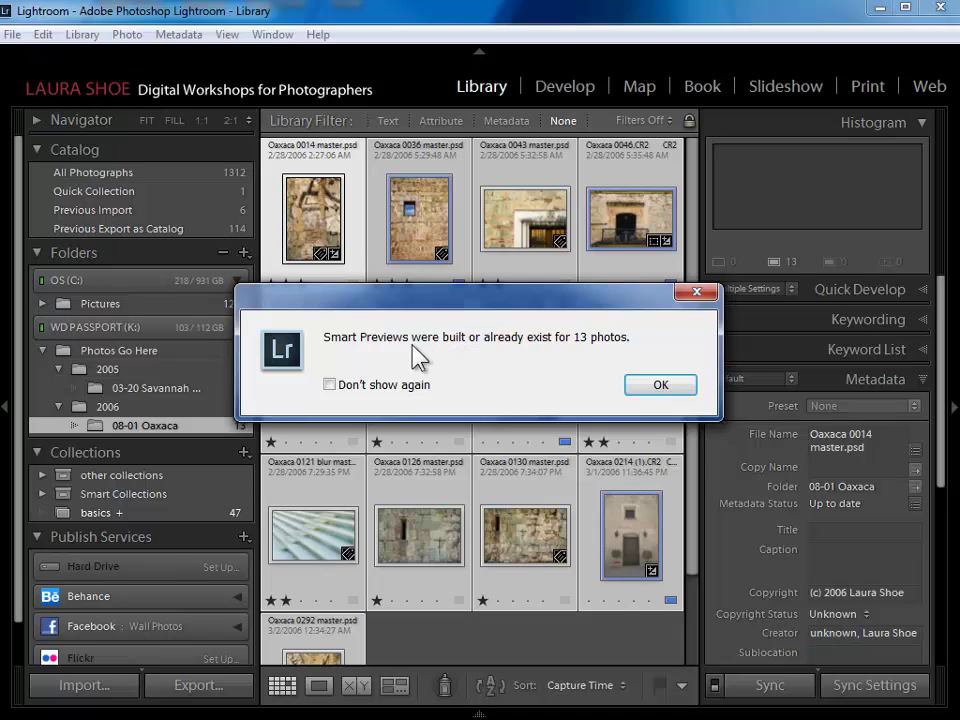
click(665, 388)
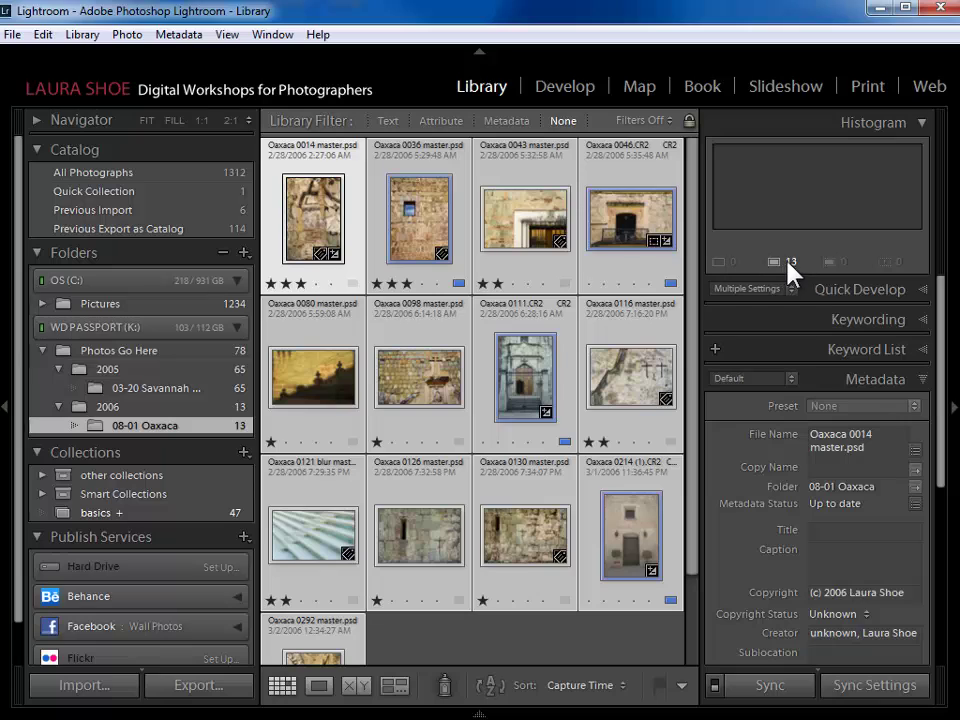
Cancel the prompt to discard the 13 Smart Previews, keeping them, and deselect all photos
mouse_move(790, 267)
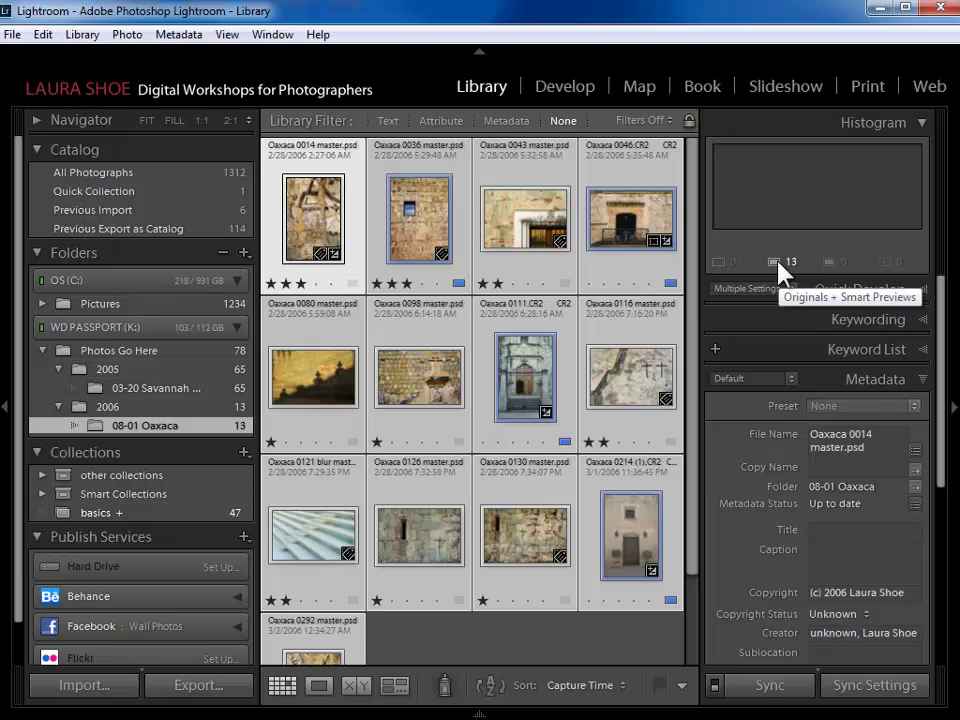
click(778, 263)
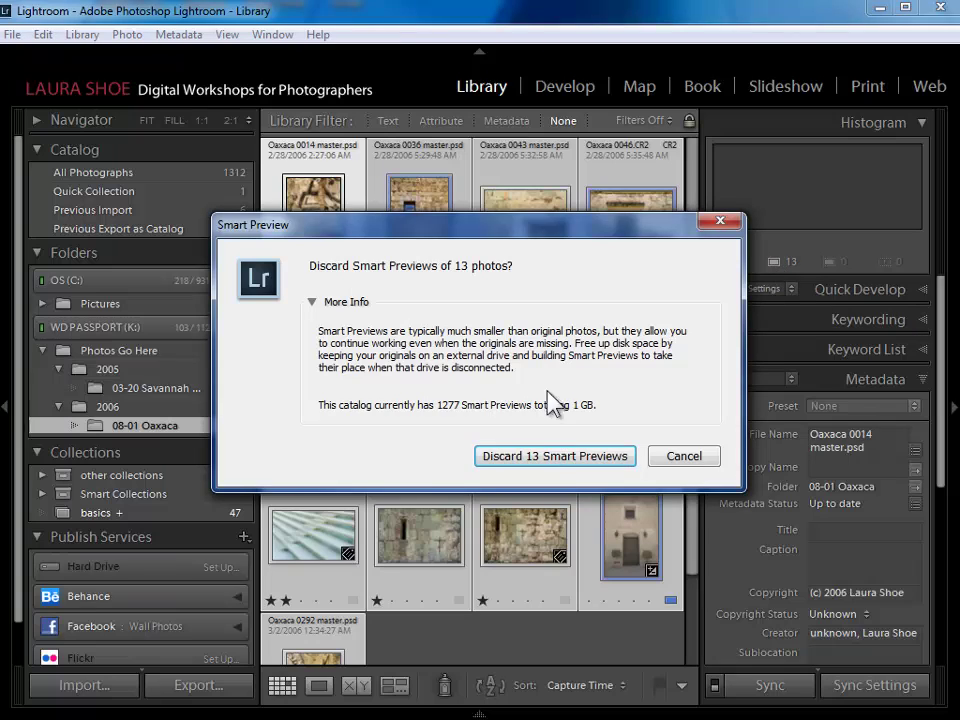
click(700, 458)
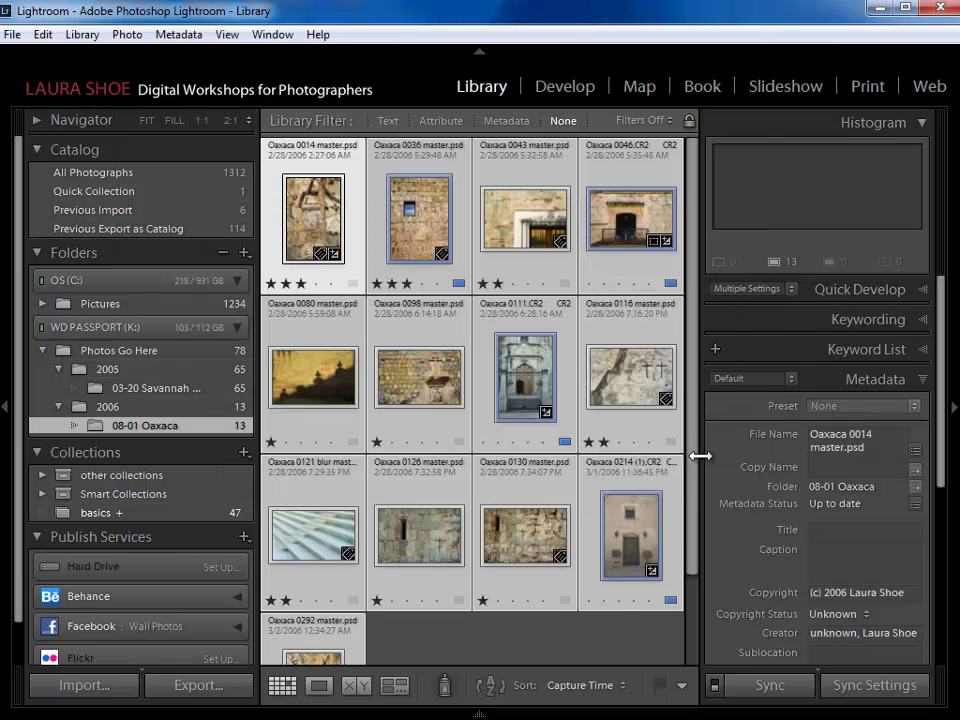
click(420, 645)
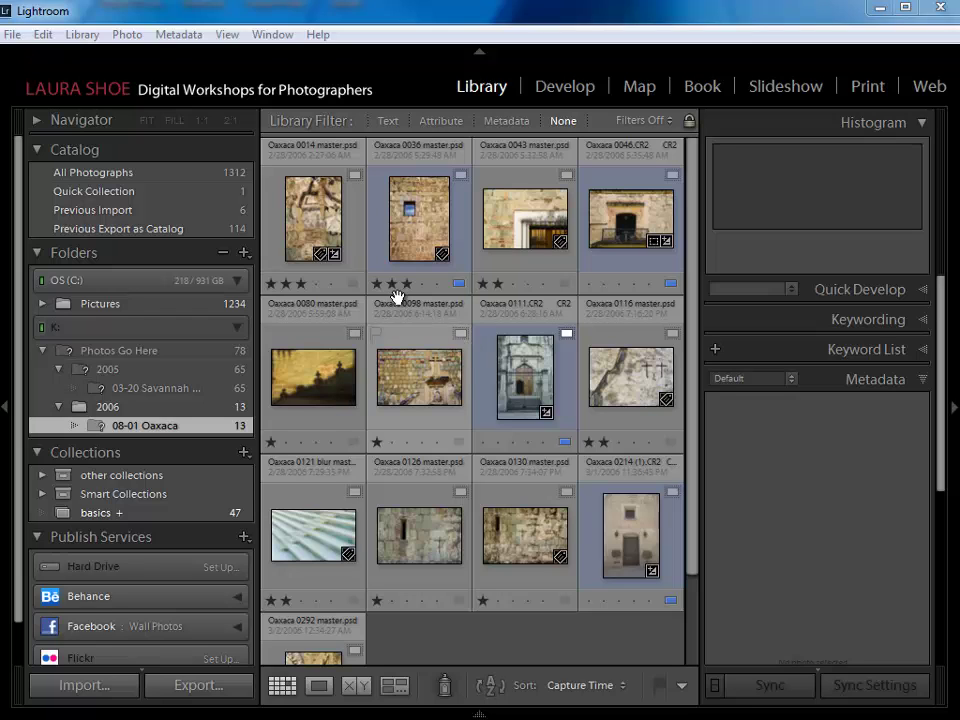
Edit Oaxaca 0014 in Develop to Exposure +2.10 and Blacks 68, then return to Grid
click(326, 215)
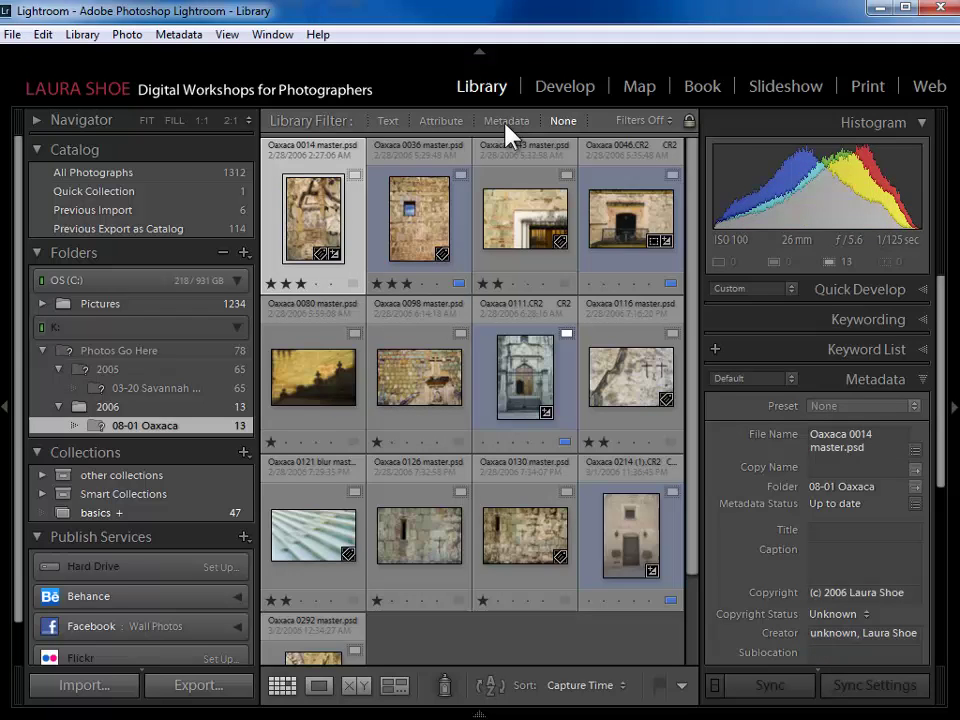
click(568, 92)
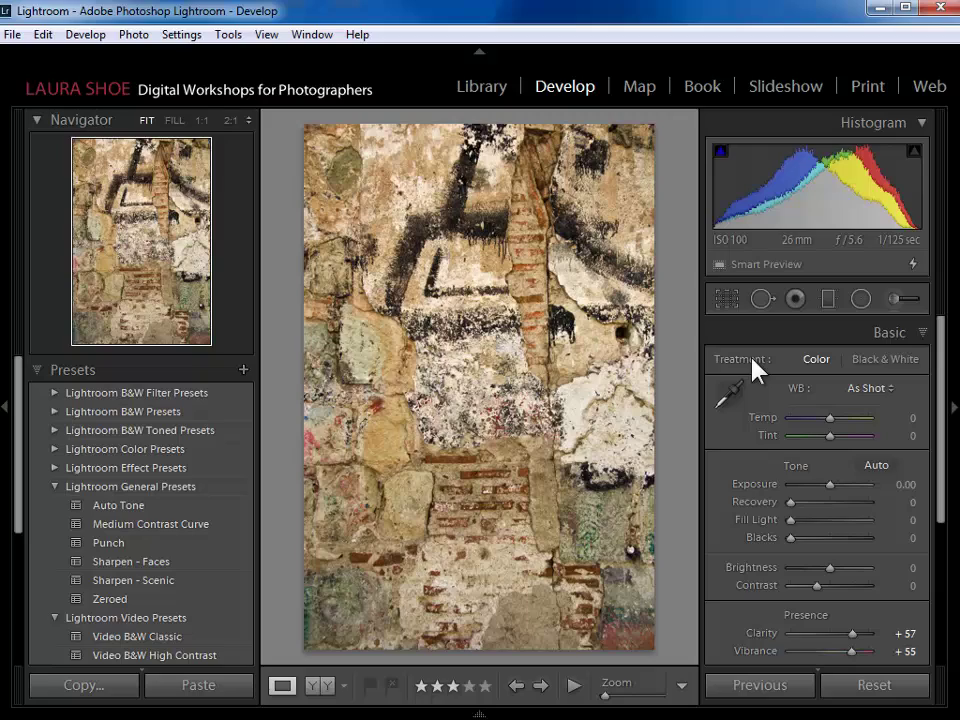
drag(829, 485, 853, 484)
click(844, 538)
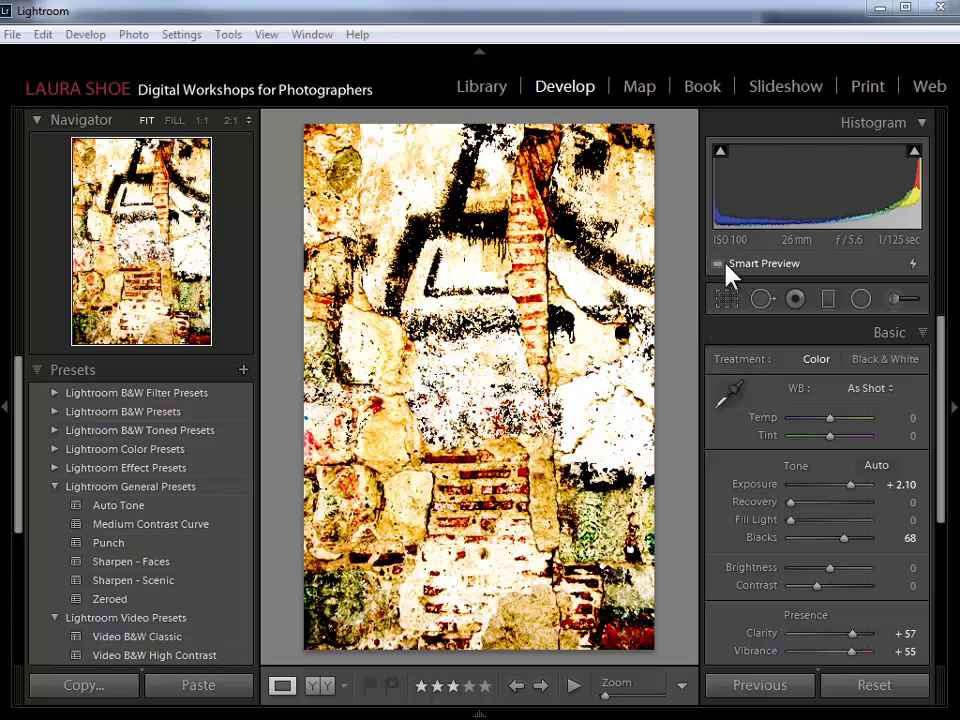
key(g)
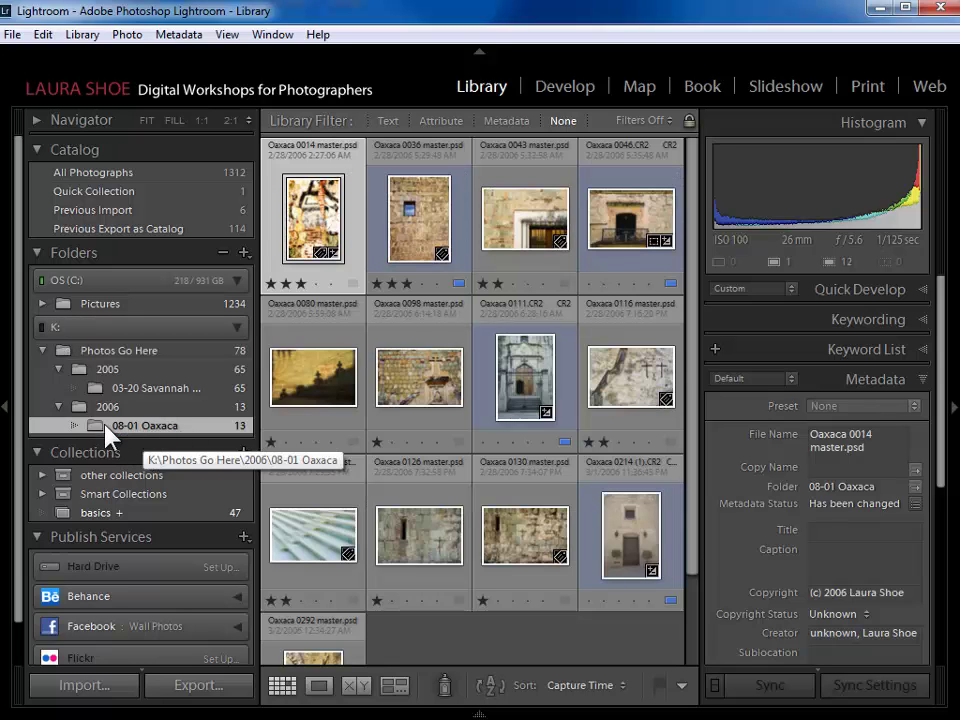
Reset Oaxaca 0014's Exposure to 0.00 and Blacks to 0, then add it to the basics collection
double_click(341, 228)
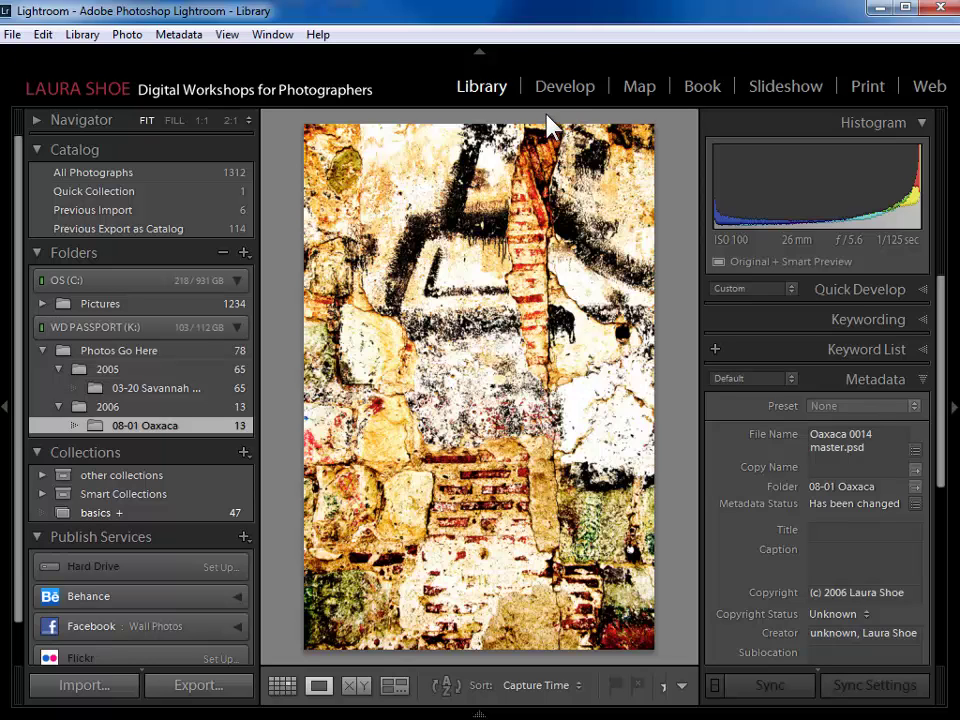
click(566, 90)
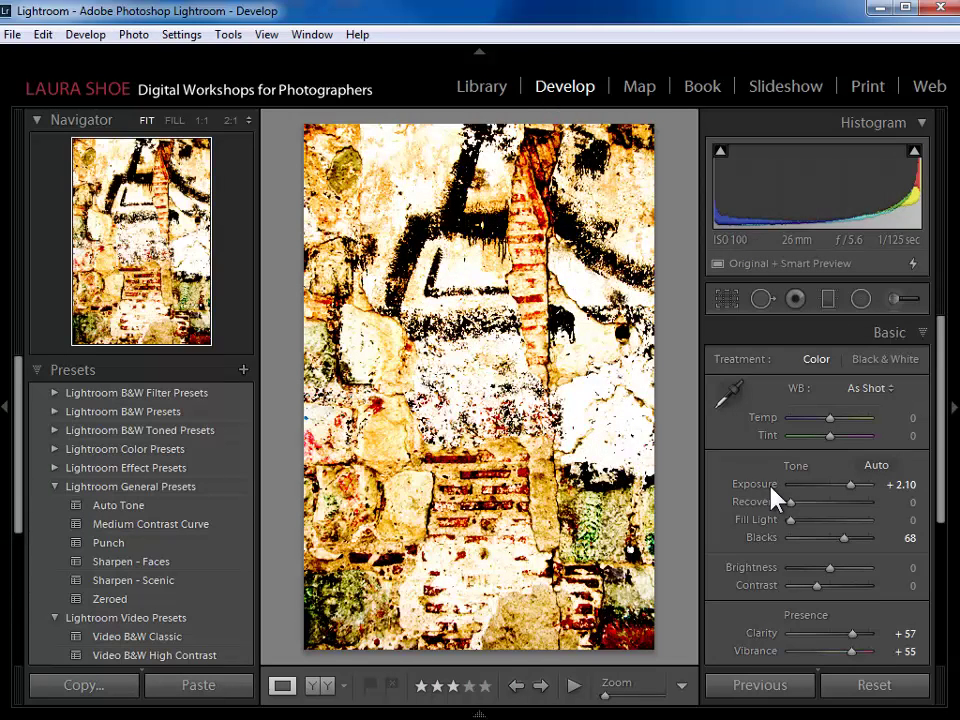
double_click(771, 487)
double_click(762, 540)
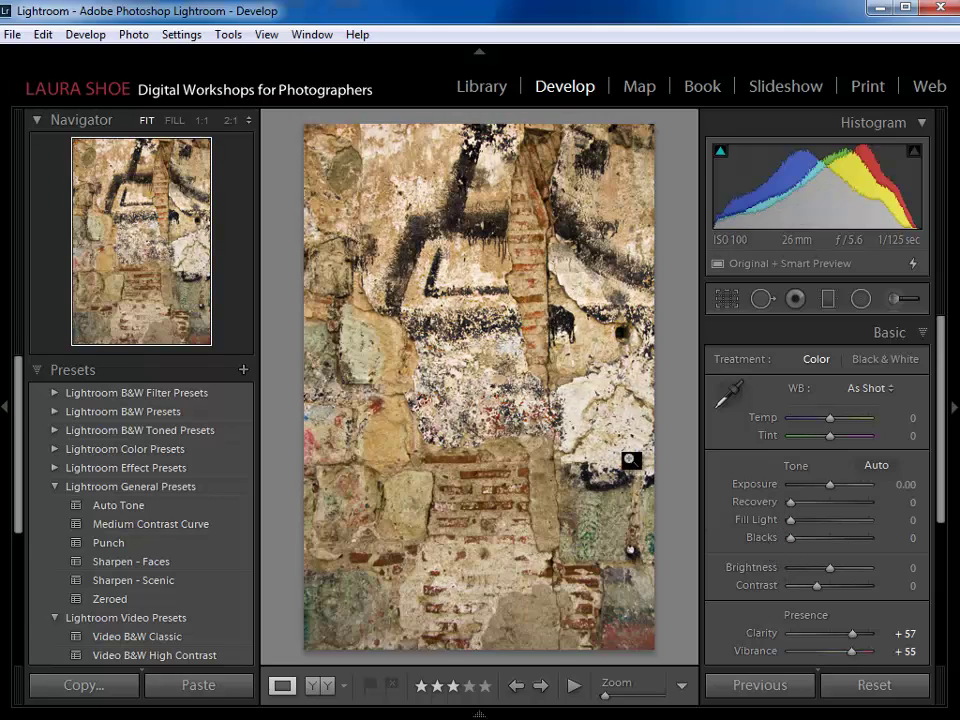
key(e)
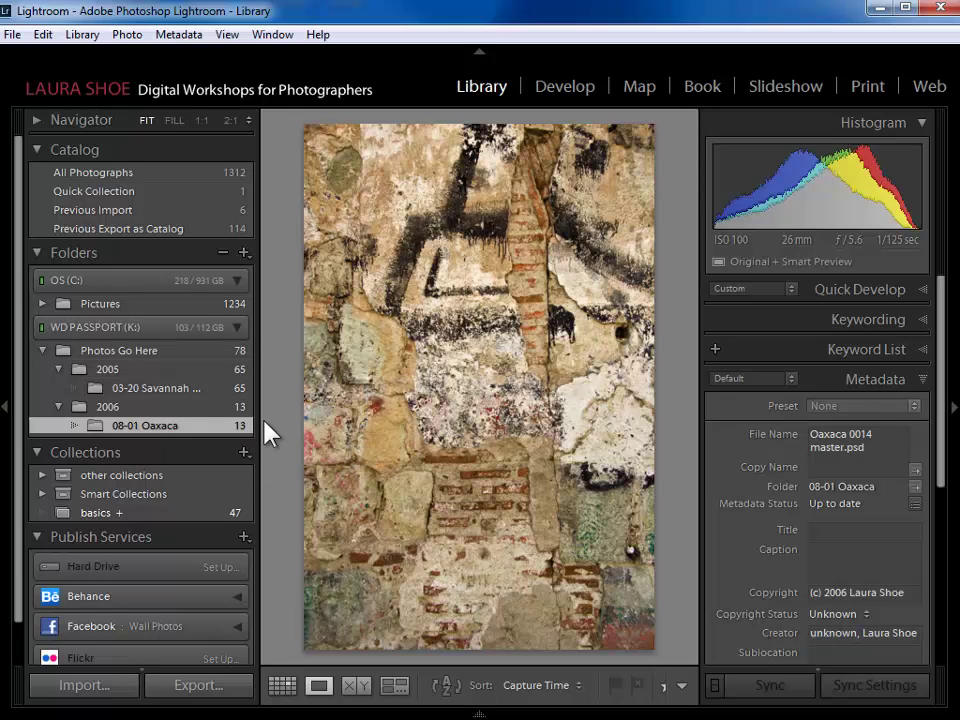
key(b)
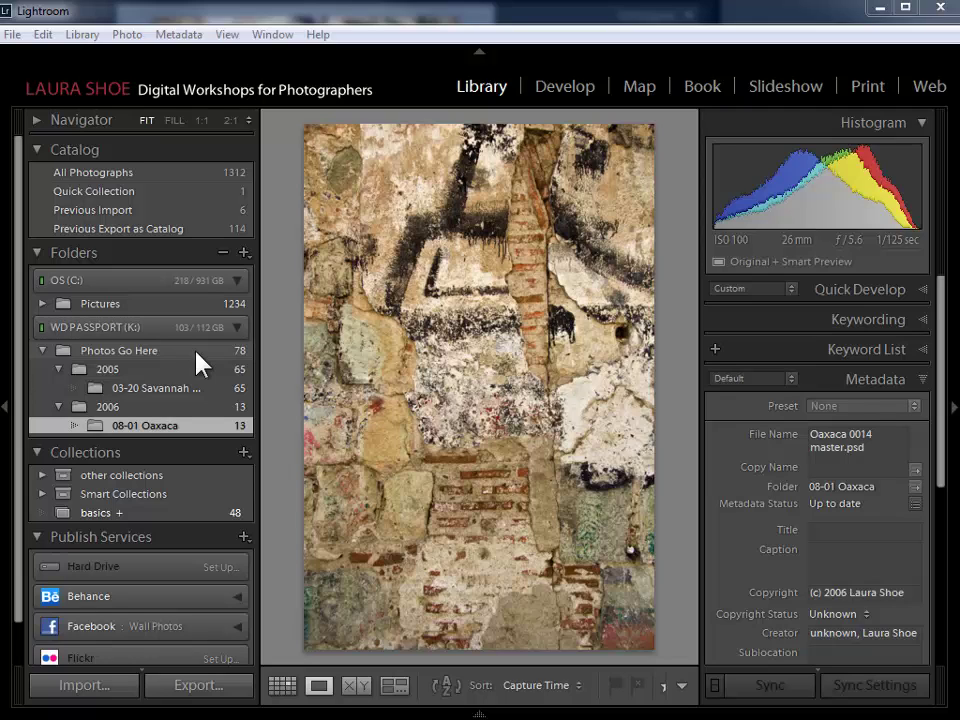
Select all 78 photos in Photos Go Here and discard their Smart Previews
click(128, 352)
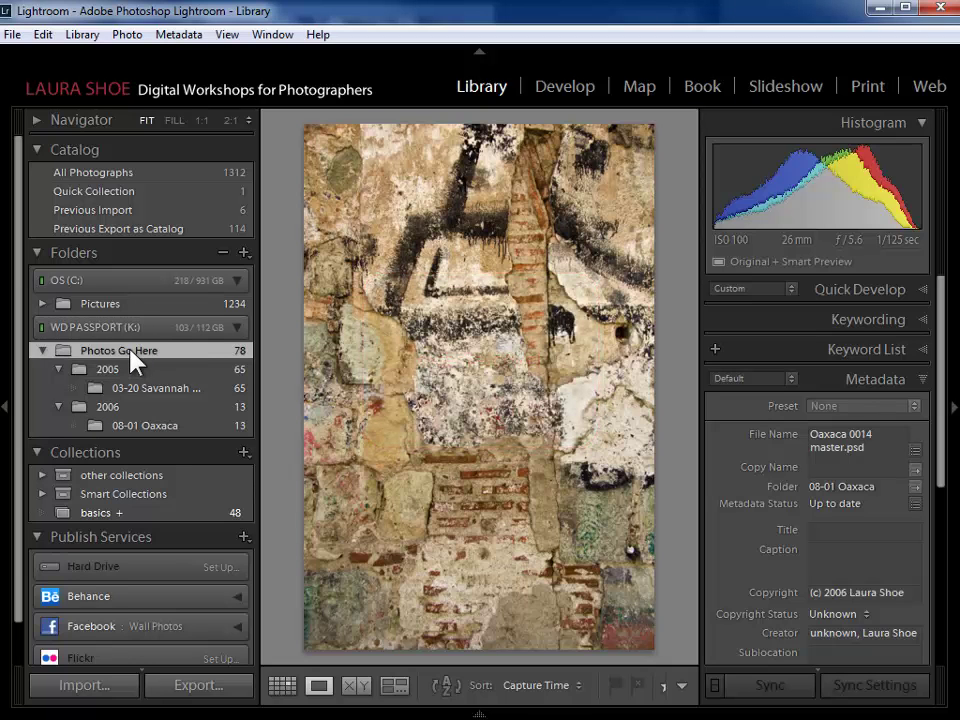
key(g)
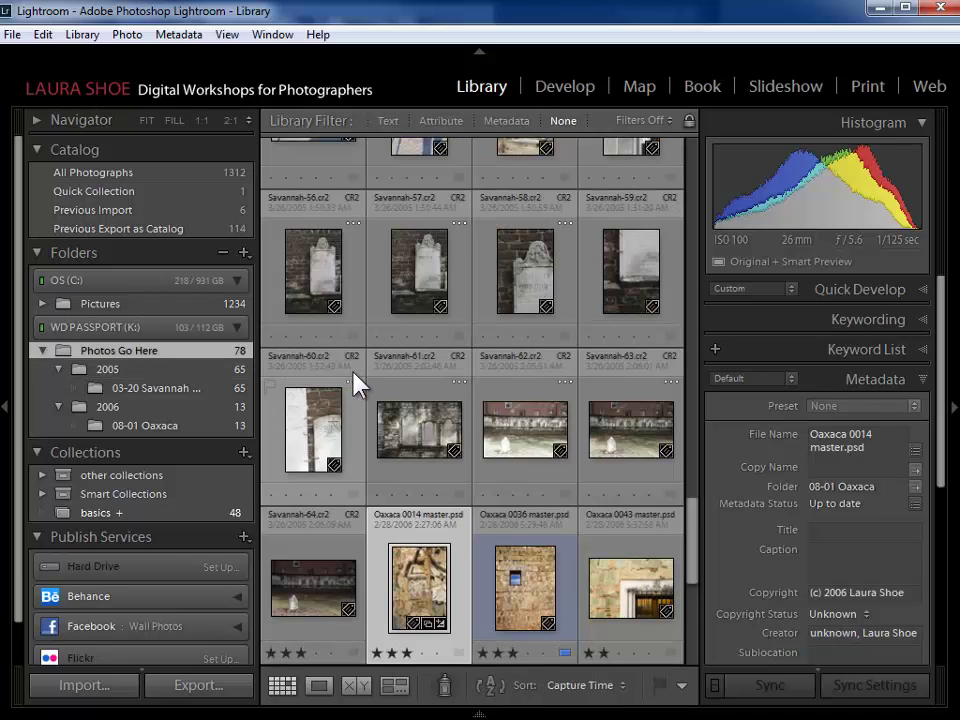
key(ctrl+a)
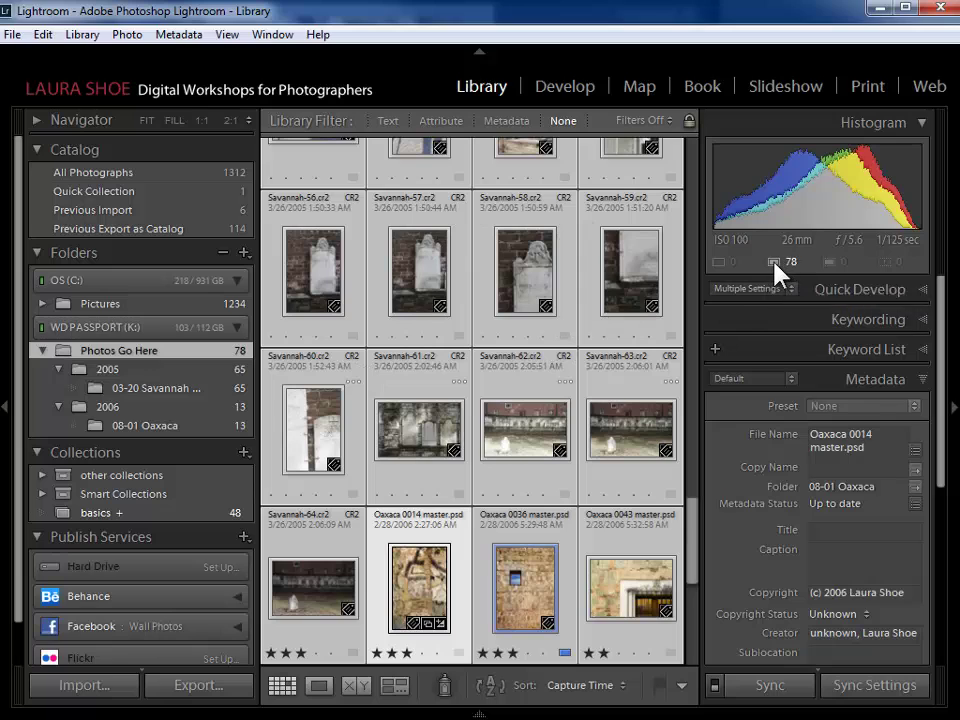
mouse_move(786, 268)
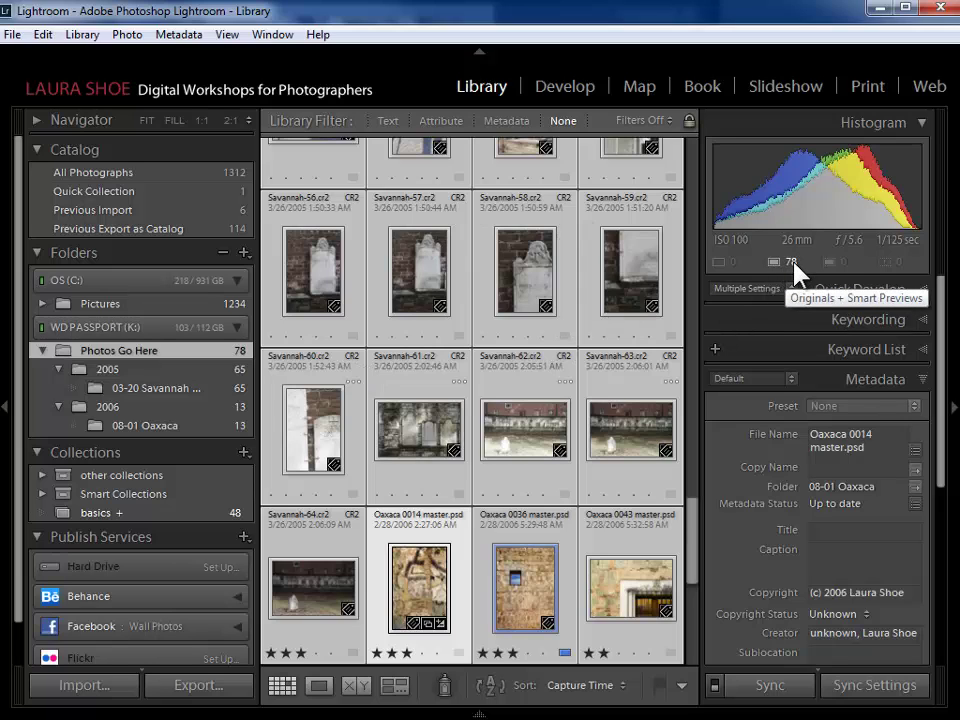
click(794, 264)
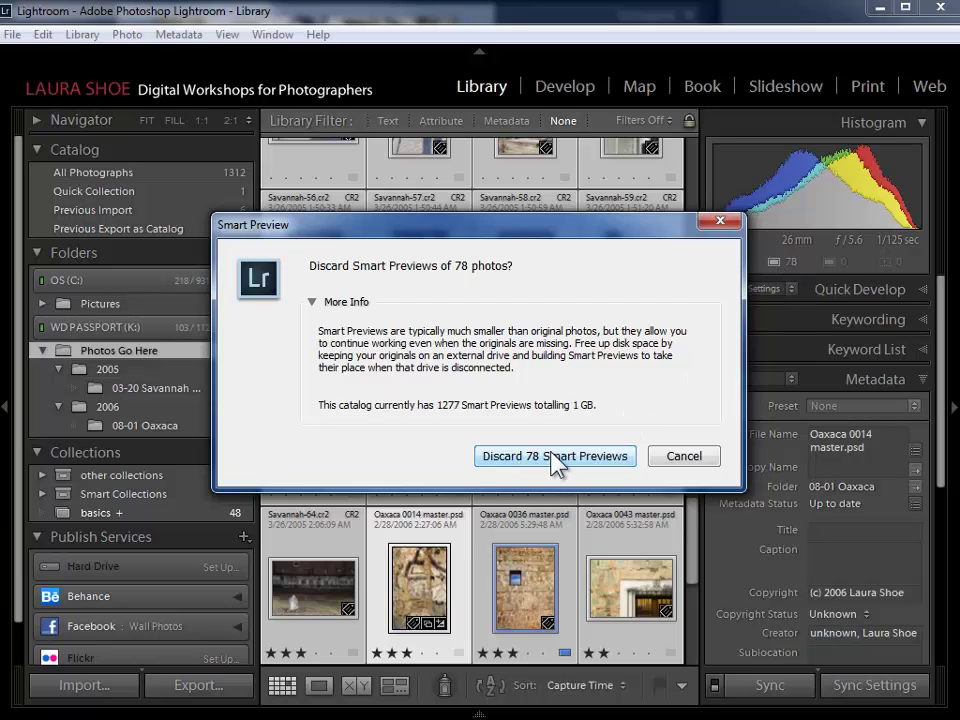
click(556, 462)
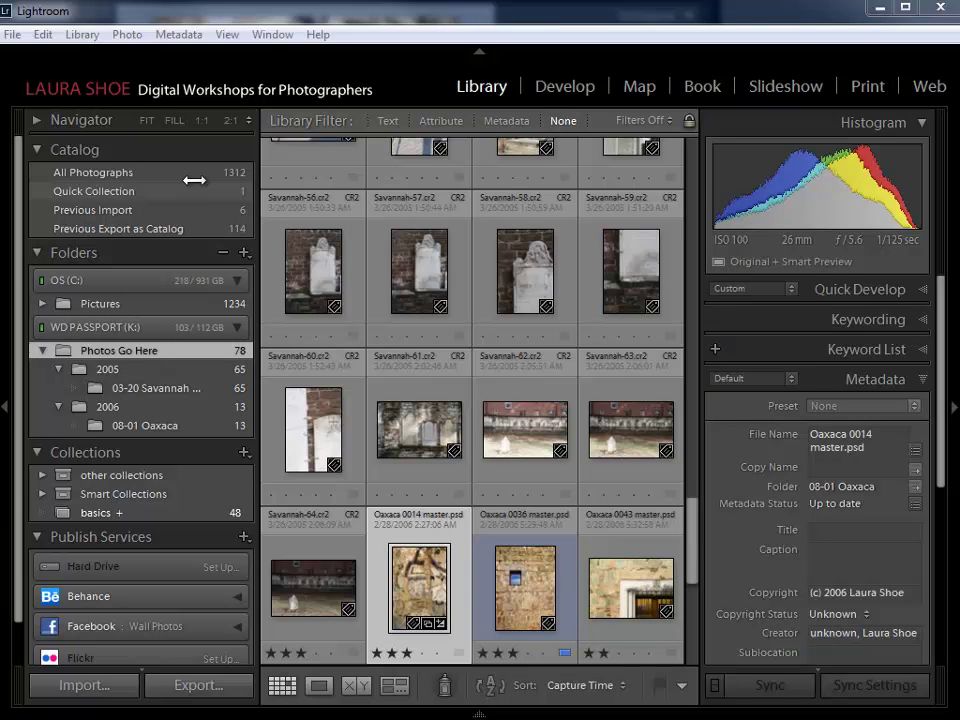
Show All Photographs, then cancel the prompt to discard its 1277 Smart Previews
click(143, 171)
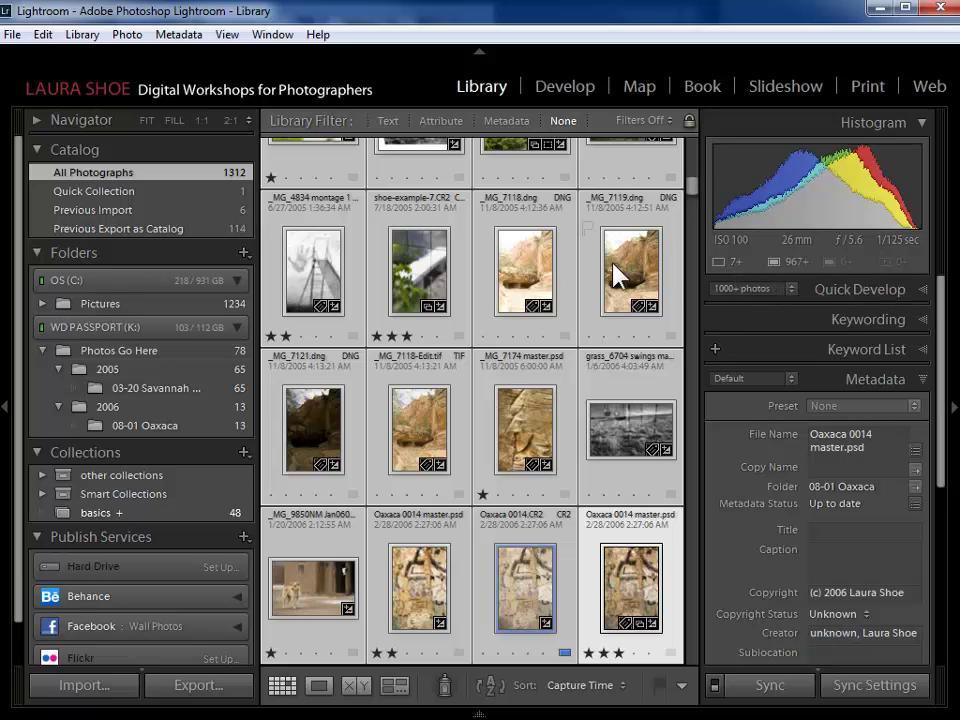
click(796, 268)
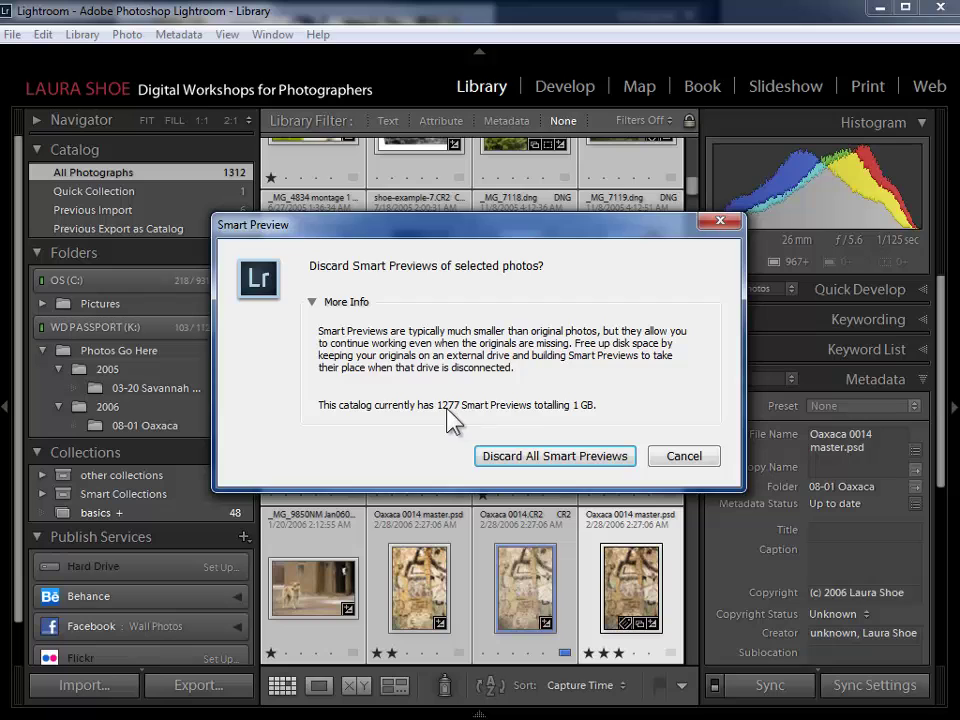
click(683, 458)
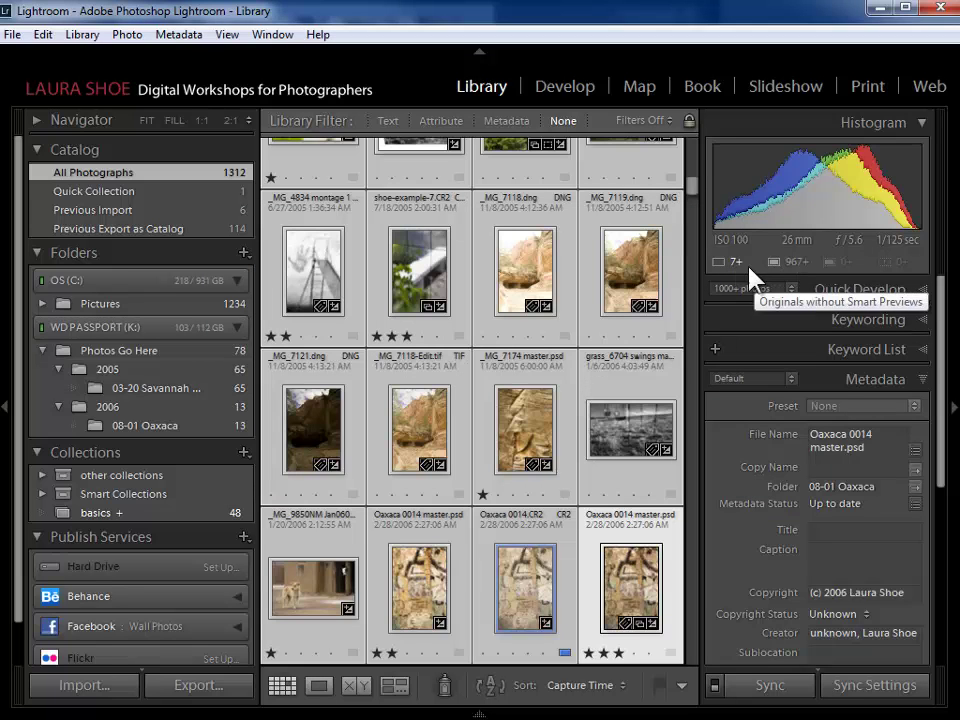
View Oaxaca 0014 in Loupe, then open Import with Build Smart Previews left off
key(e)
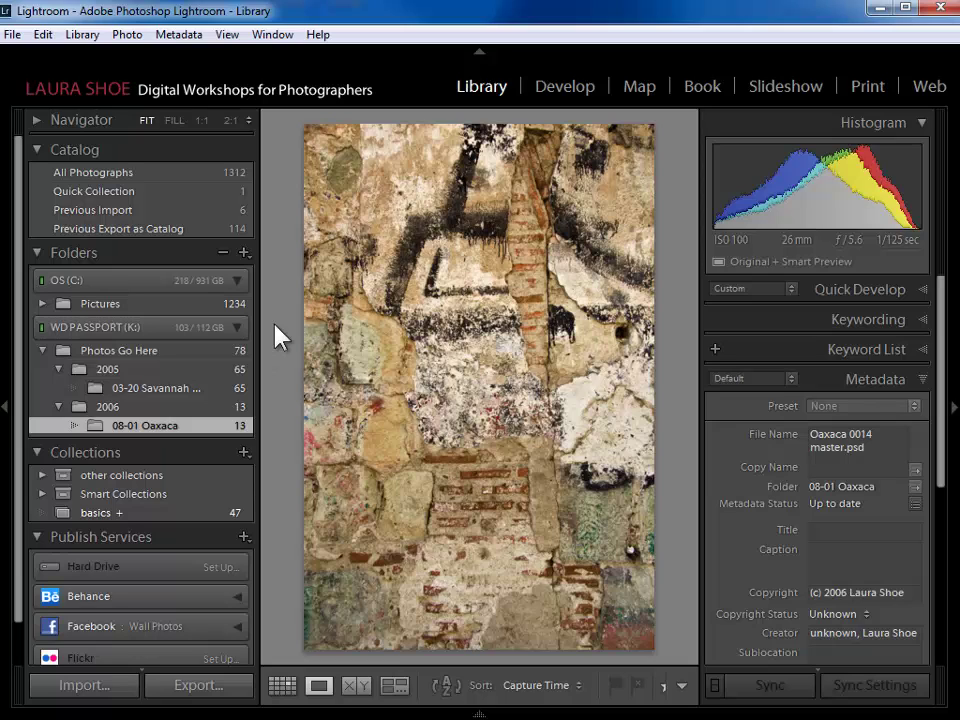
click(75, 688)
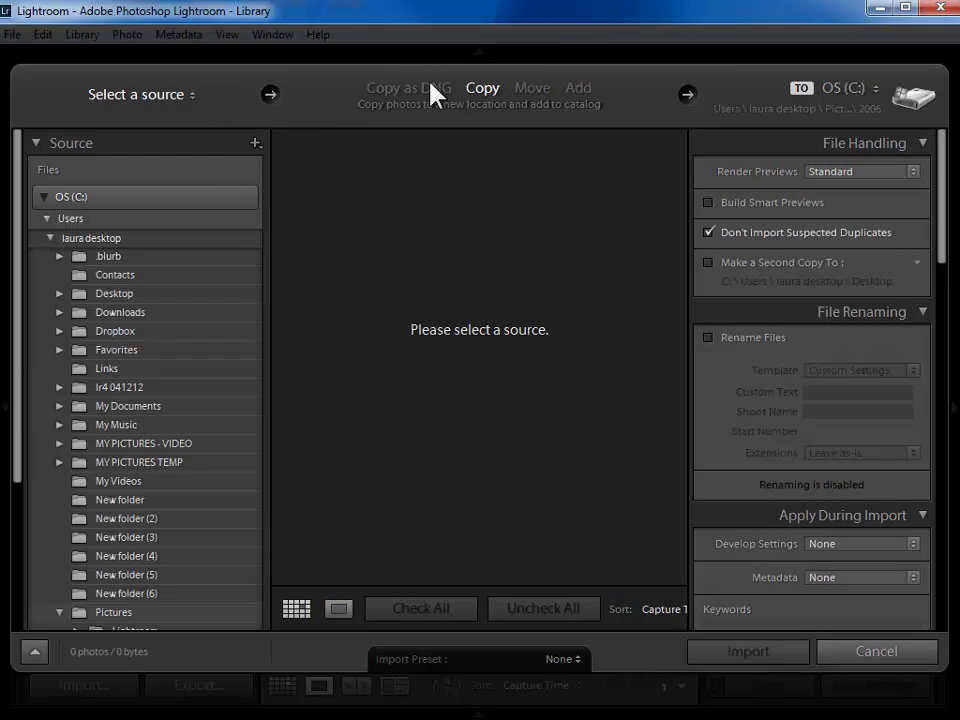
click(709, 204)
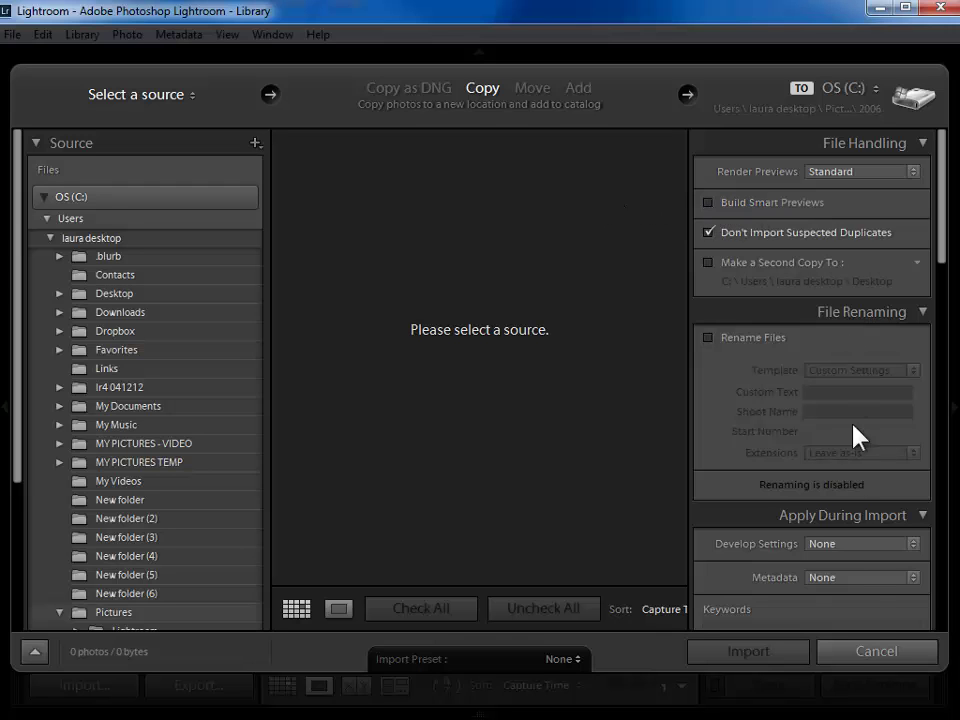
Cancel the Import window to return to the 08-01 Oaxaca grid of 13 photos
click(878, 652)
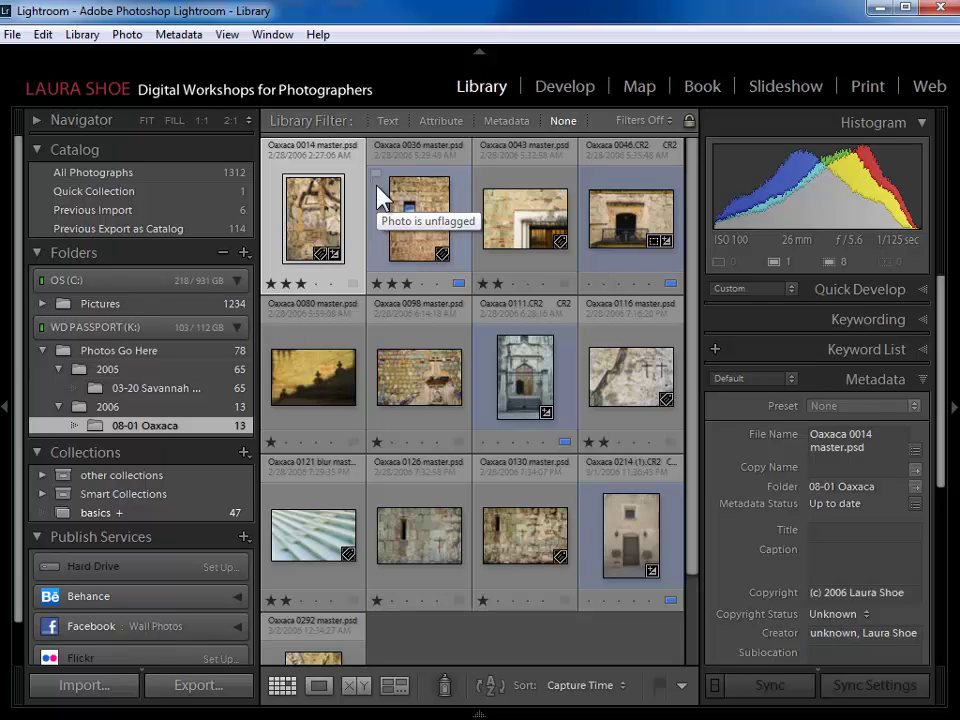
Show Oaxaca 0014 master.psd (2336 x 3504) large in Loupe view
double_click(318, 222)
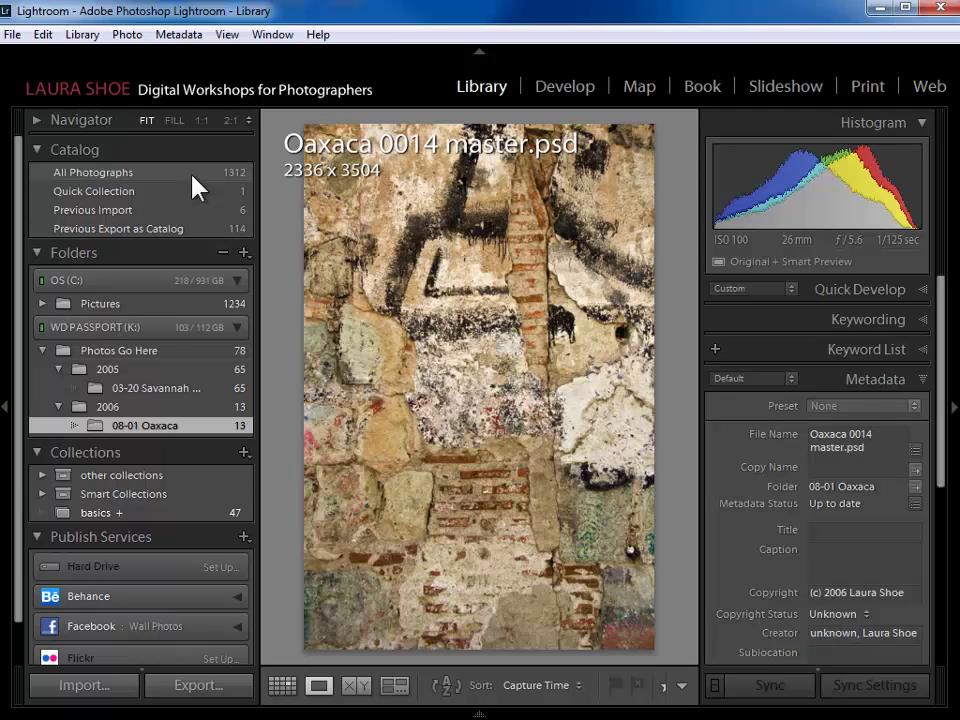
Open Catalog Settings on the General tab and reveal the Lightroom.lrcat folder location
click(44, 36)
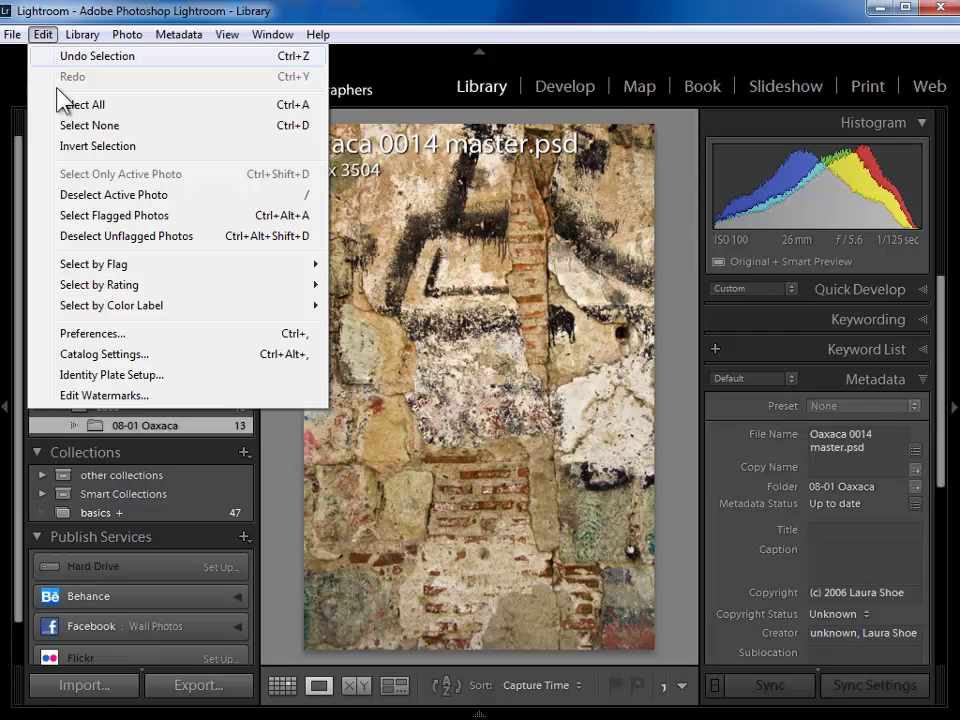
click(104, 354)
drag(176, 214, 385, 206)
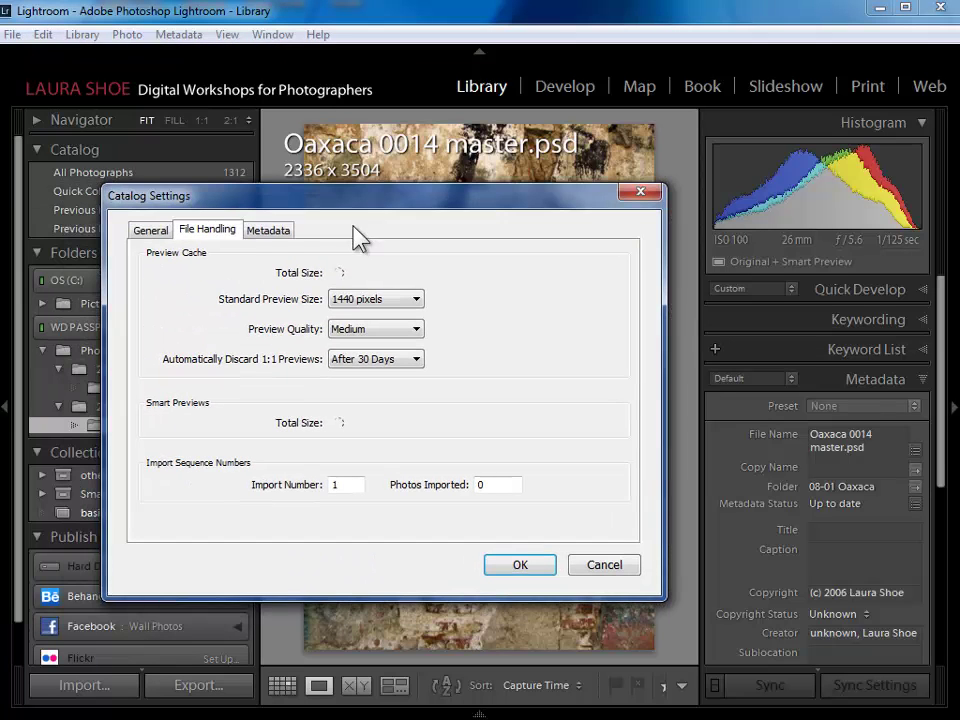
click(150, 232)
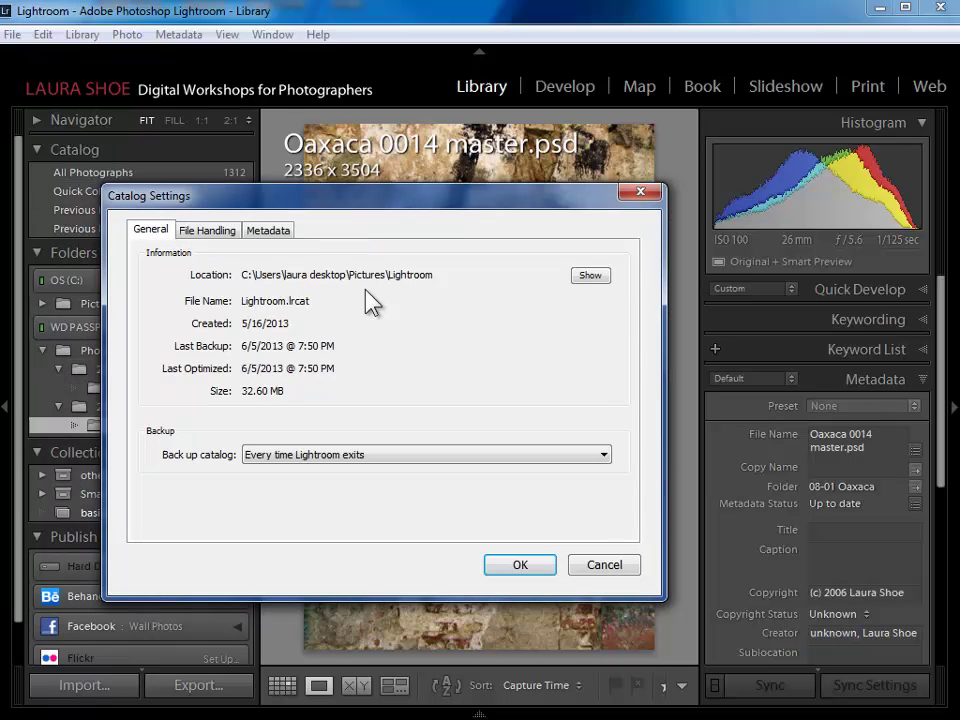
click(592, 278)
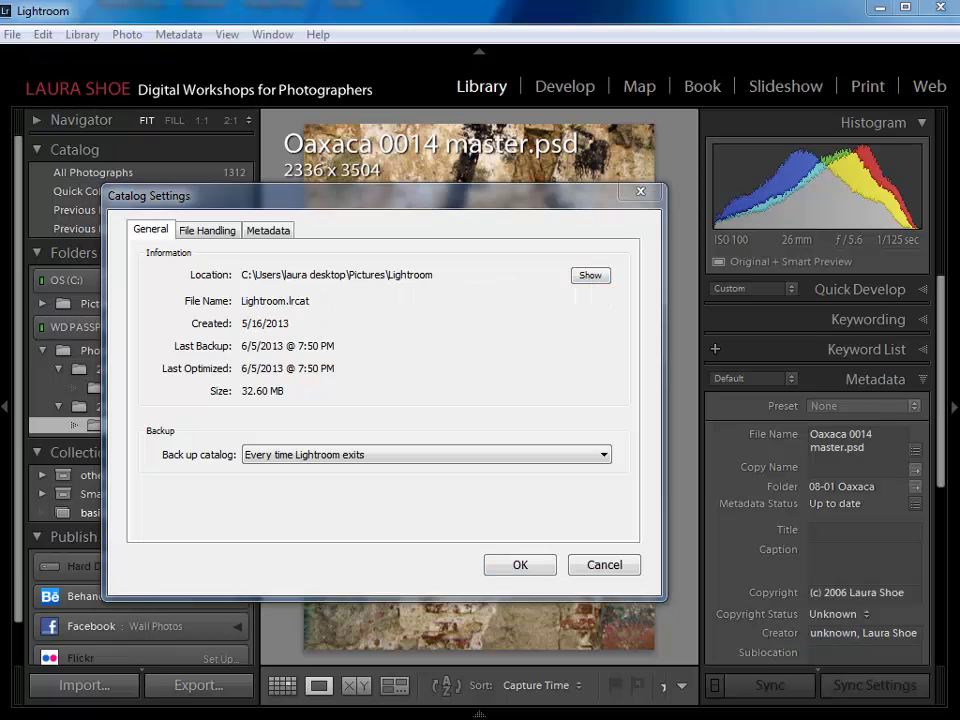
Inspect the Lightroom Previews.lrdata and Lightroom Smart Previews.lrdata folders, then close the Explorer window
drag(60, 100, 563, 86)
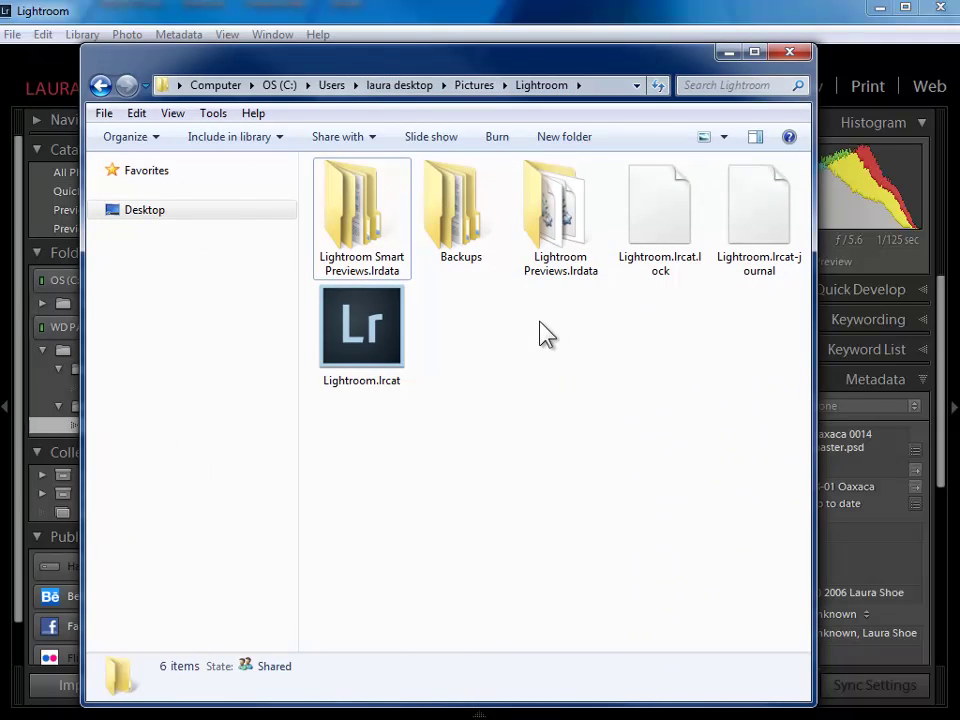
click(556, 230)
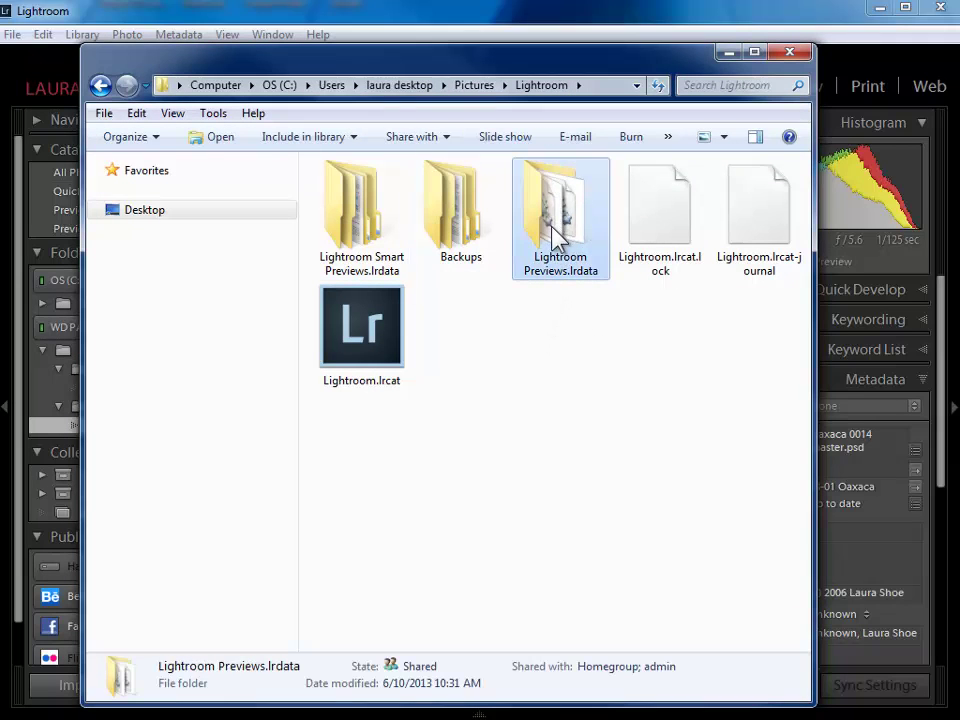
click(350, 238)
mouse_move(365, 220)
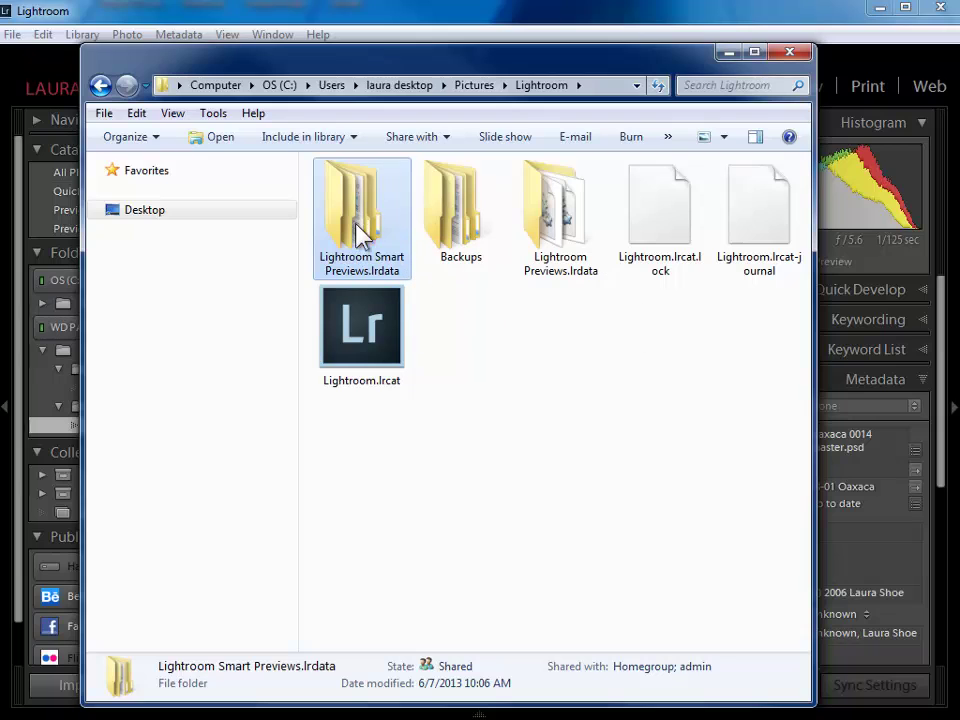
click(508, 364)
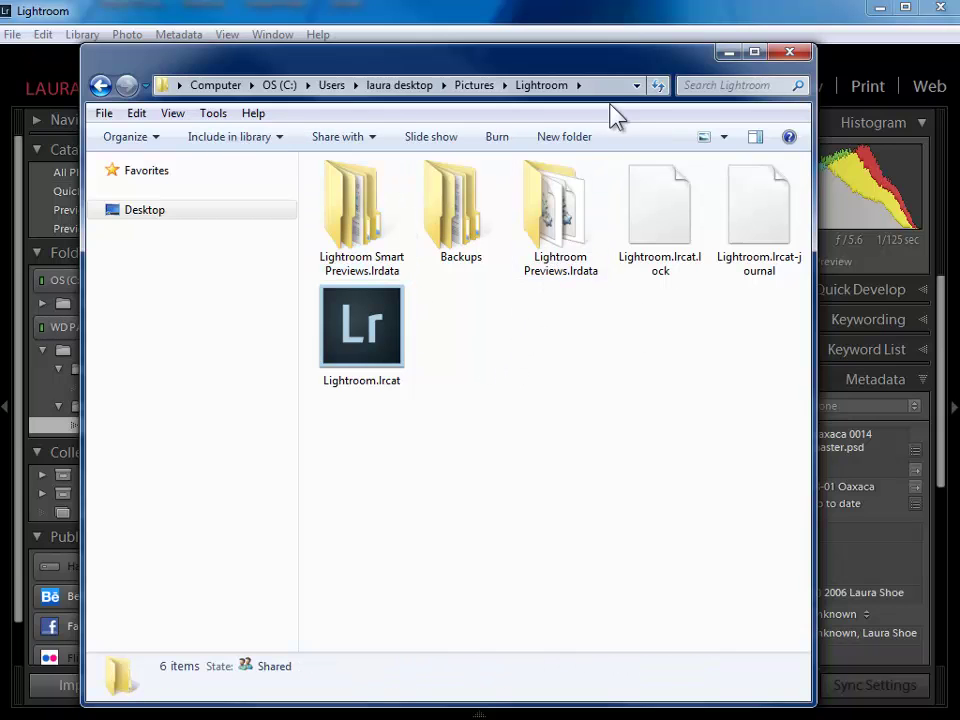
click(790, 52)
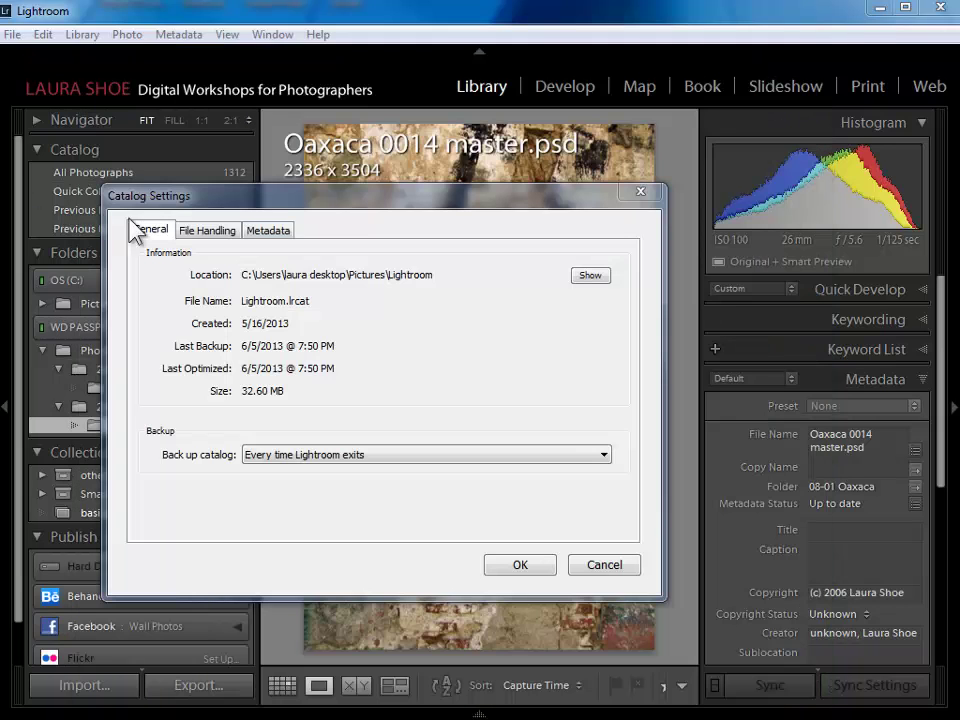
Cancel Catalog Settings to return to the Oaxaca 0014 master.psd Loupe view
click(600, 566)
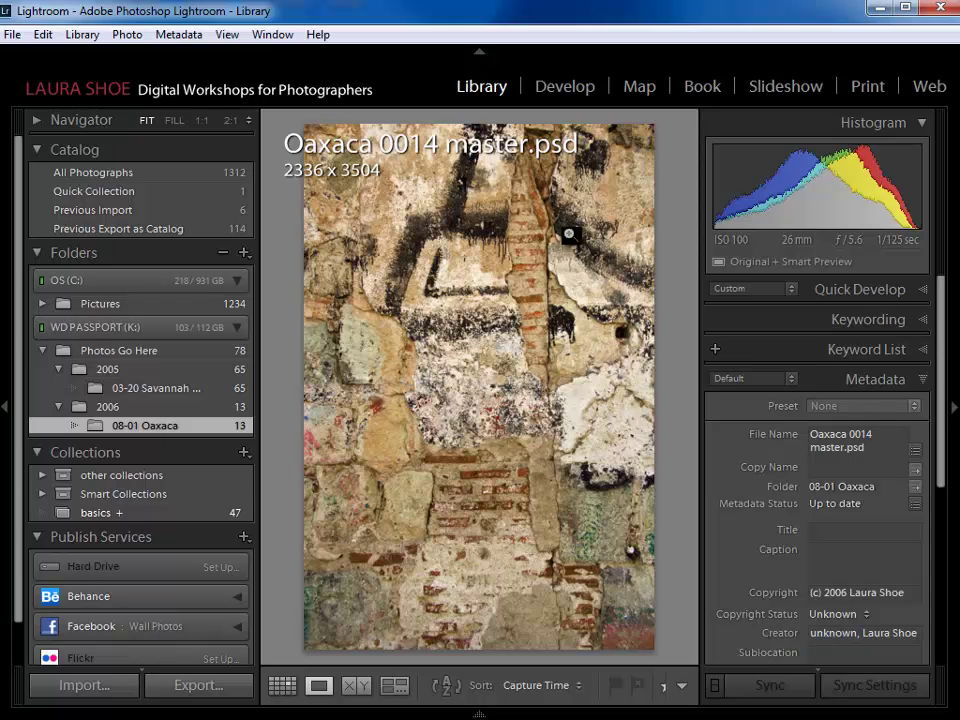
Switch Oaxaca 0014 master.psd into the Develop module, editing from its Smart Preview
click(575, 97)
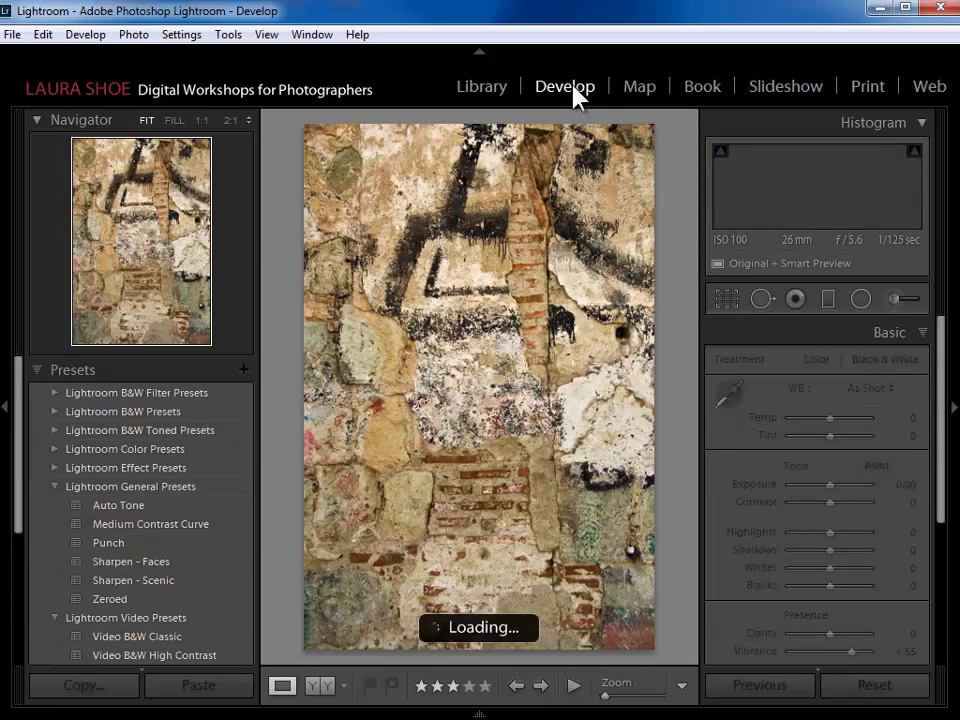